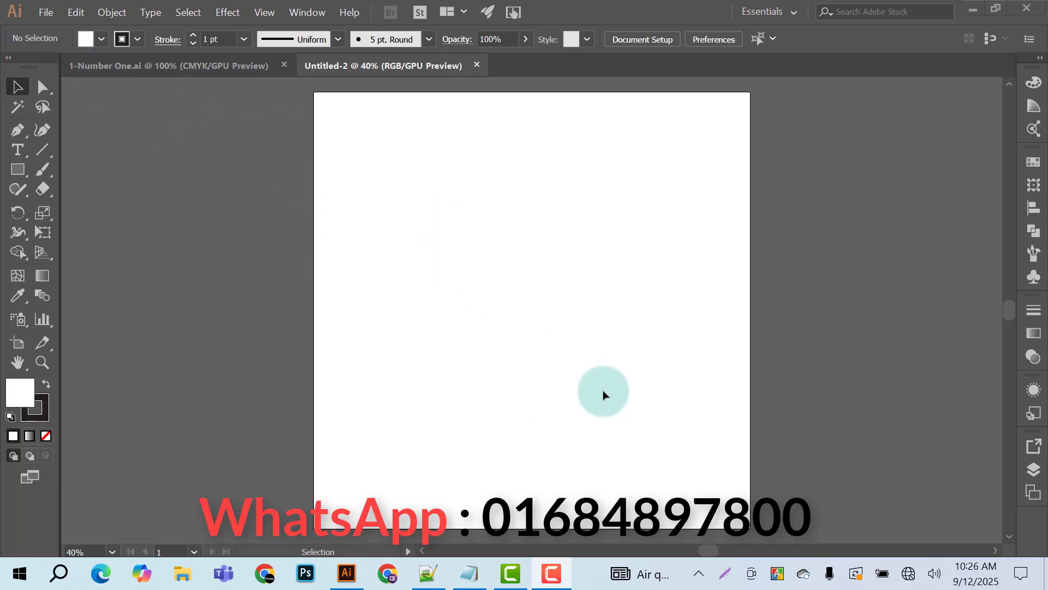
- Place both player silhouette images from the Voliball folder into the document as linked files
click(48, 12)
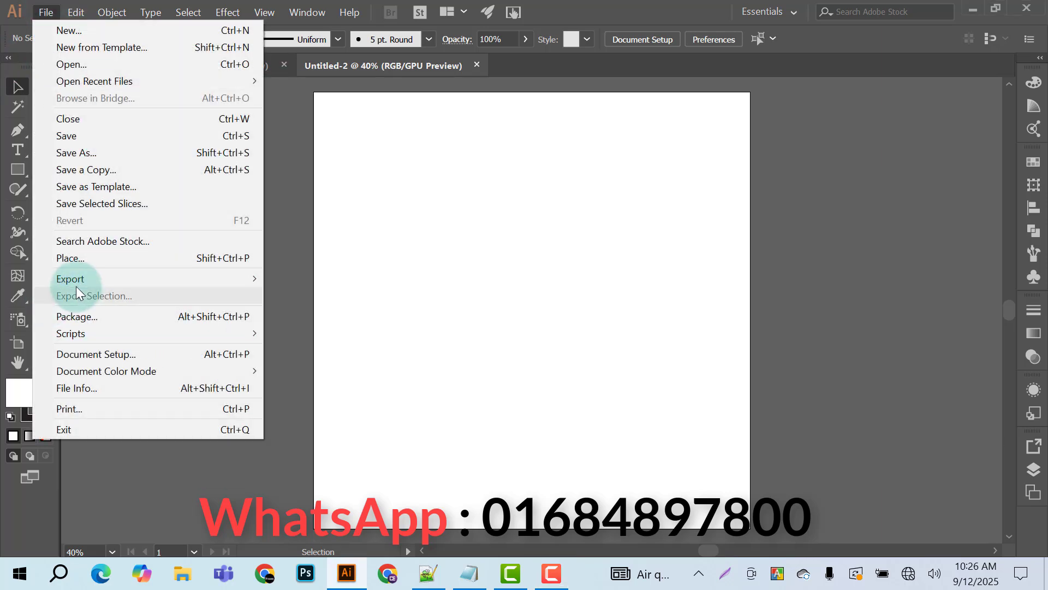
click(77, 263)
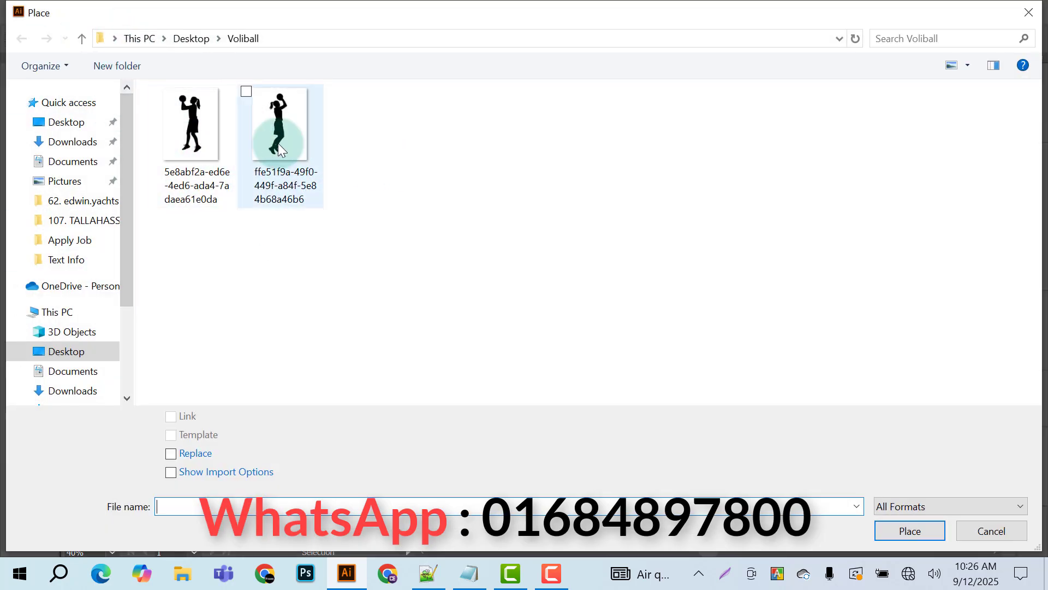
click(303, 150)
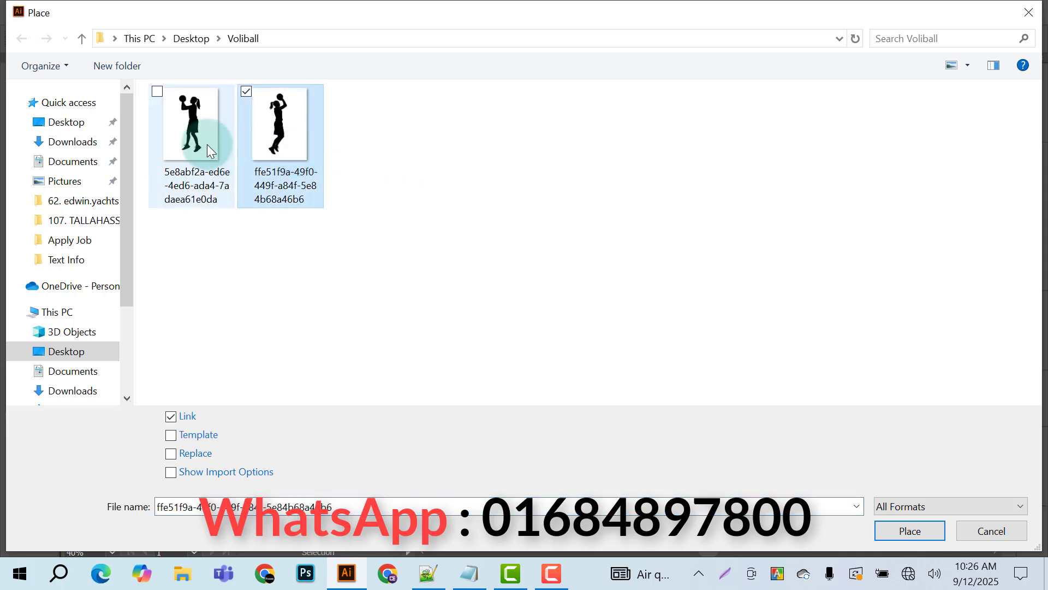
click(417, 216)
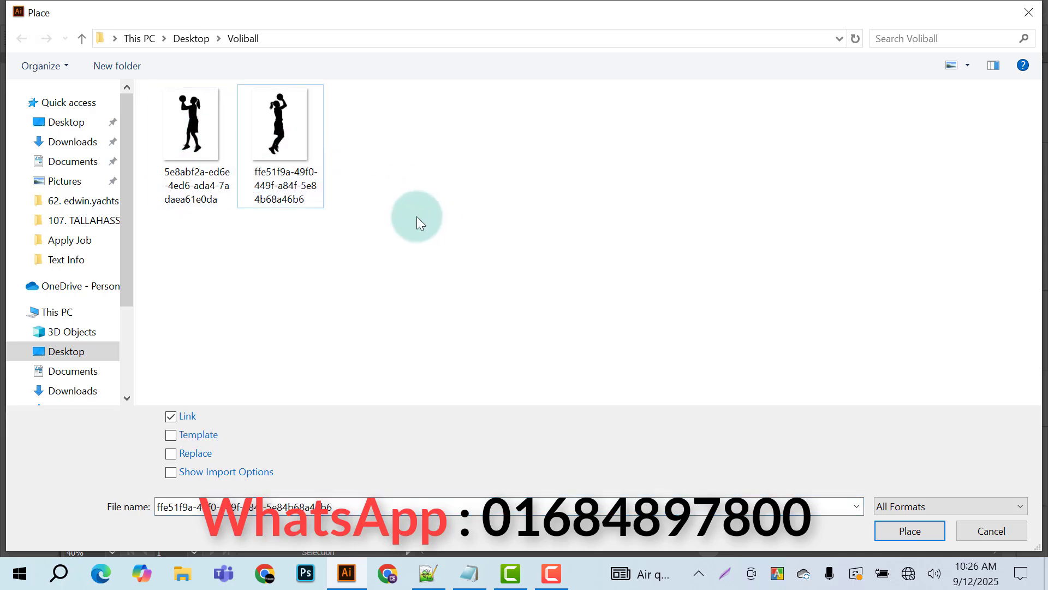
shift+click(187, 146)
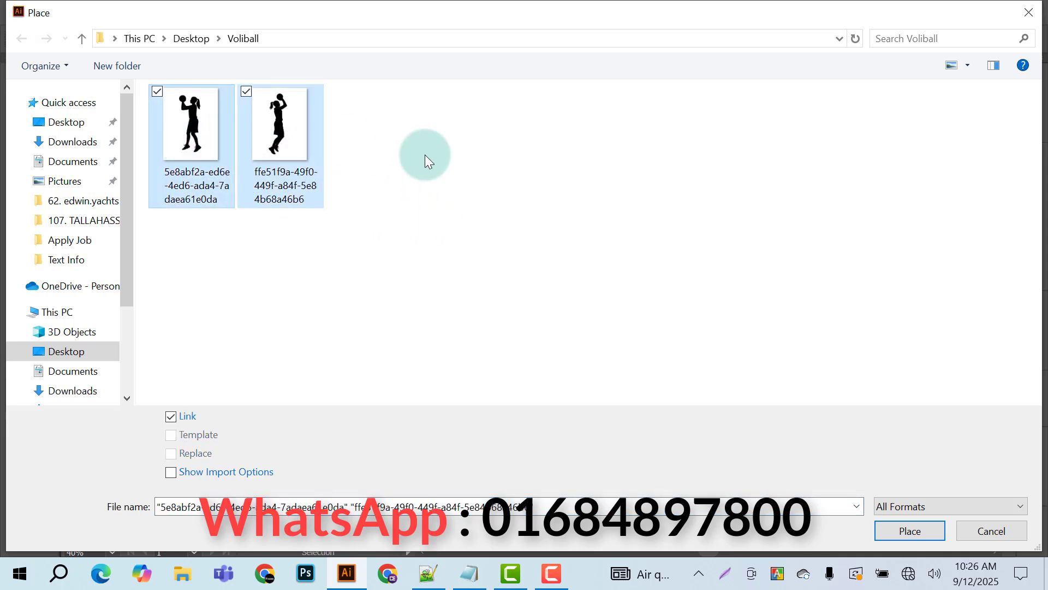
click(916, 525)
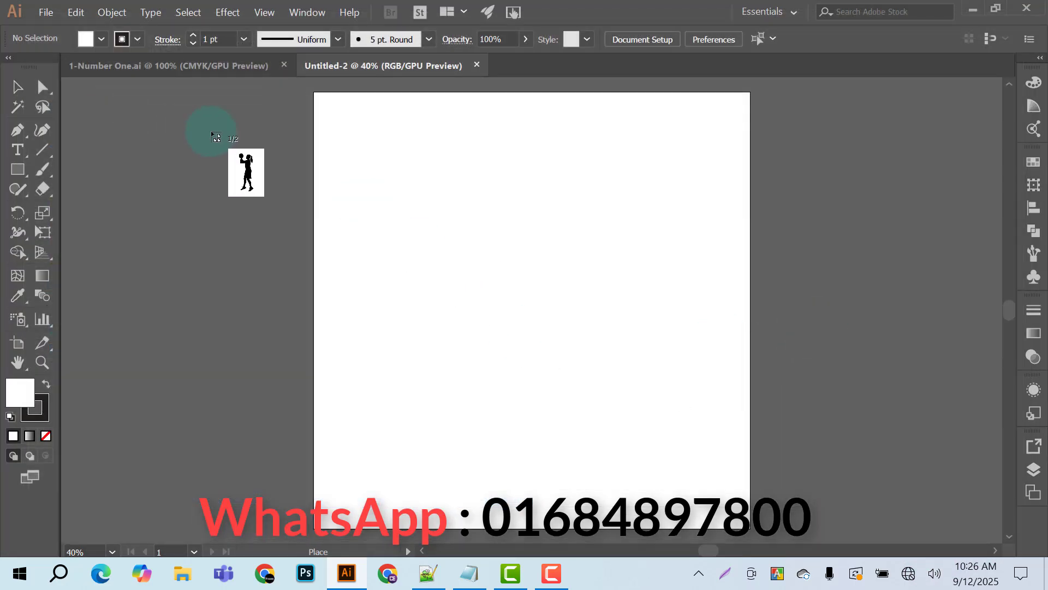
click(211, 132)
click(703, 217)
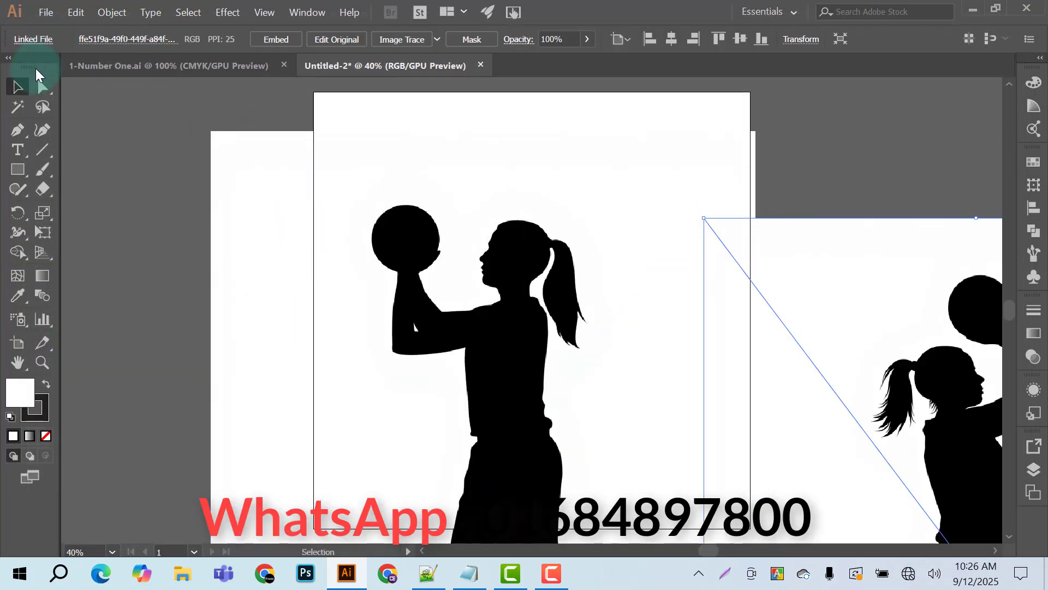
- Scale both placed images down to small thumbnails and arrange them on the pasteboard beside the artboard
drag(578, 109, 1014, 315)
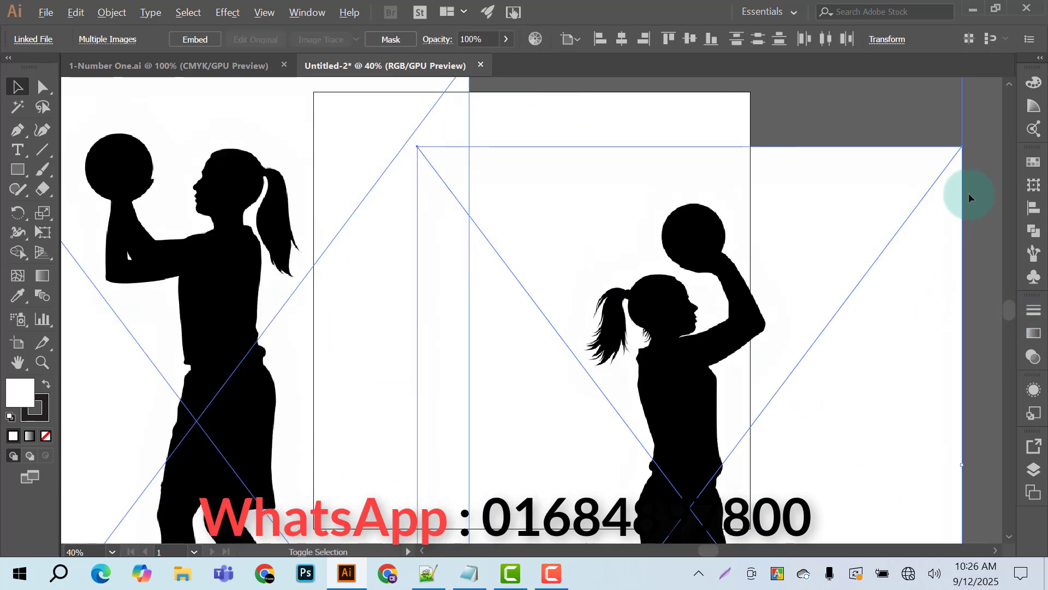
drag(962, 464, 541, 416)
click(359, 313)
drag(358, 313, 218, 217)
click(421, 297)
drag(274, 276, 275, 406)
click(425, 262)
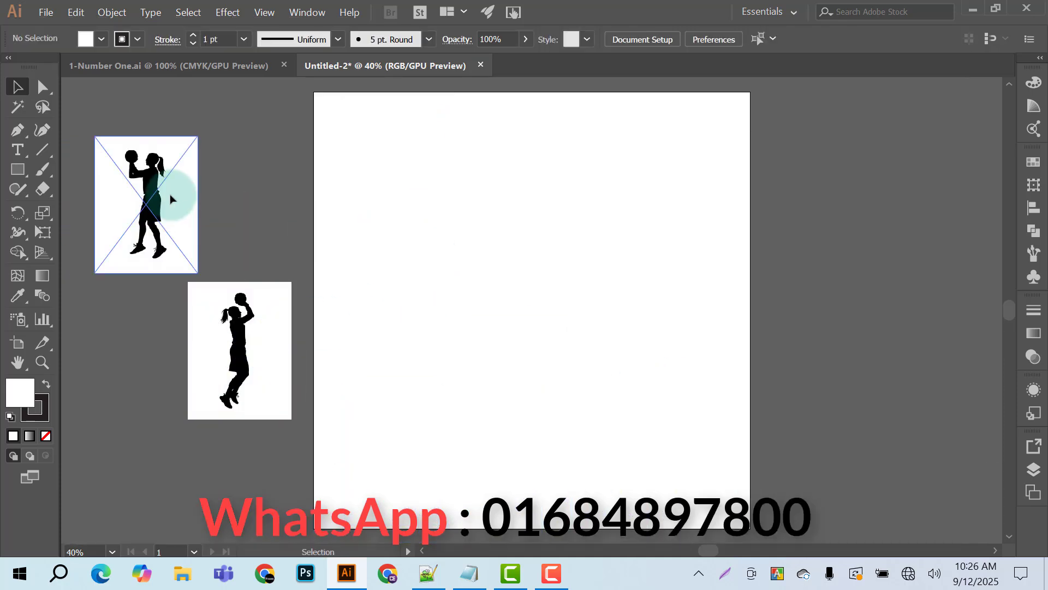
- Move the player image with the forward-held ball onto the artboard, enlarge it and centre it roughly
drag(168, 199, 734, 227)
click(435, 184)
click(271, 176)
click(515, 195)
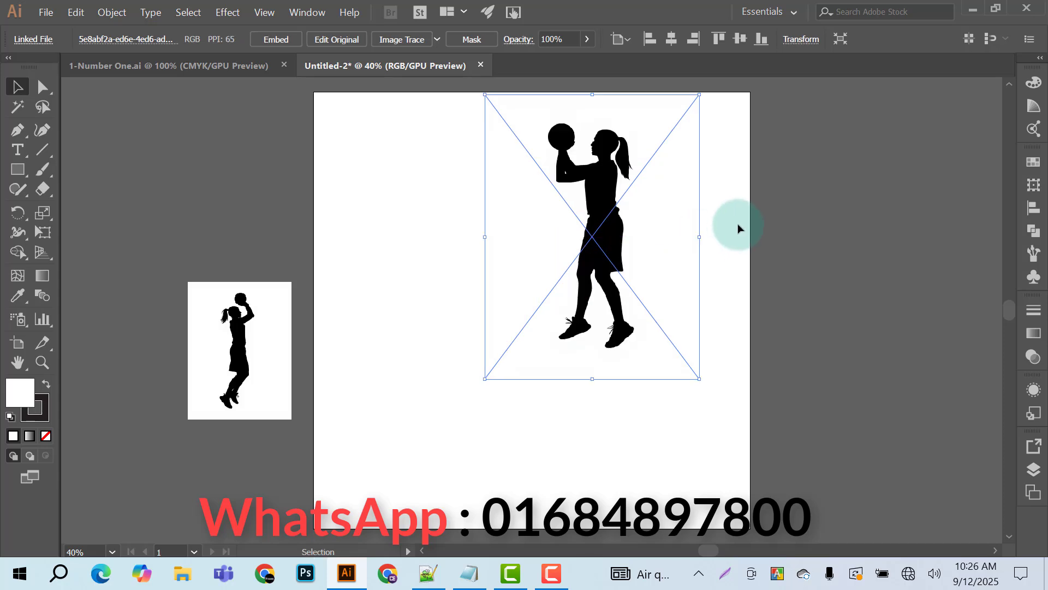
drag(601, 206, 563, 245)
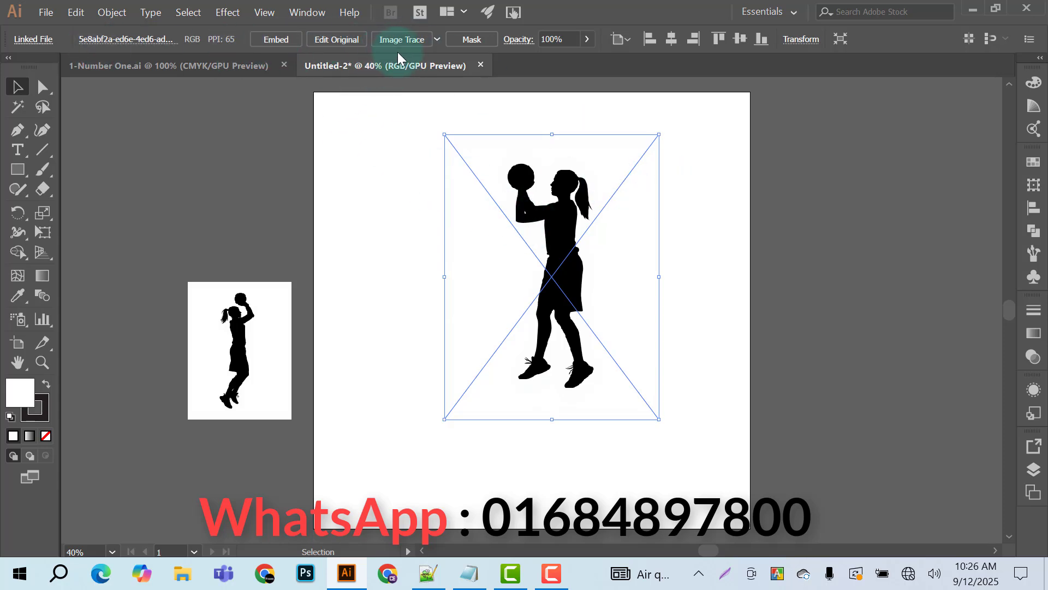
- Show the Image Trace settings and park them beside the artboard
click(313, 12)
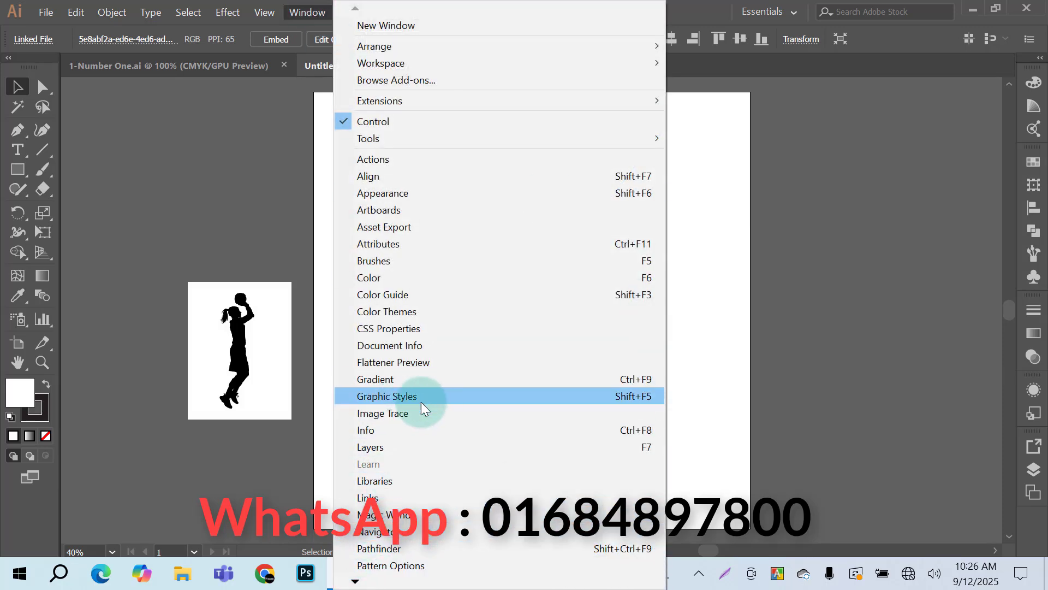
click(378, 413)
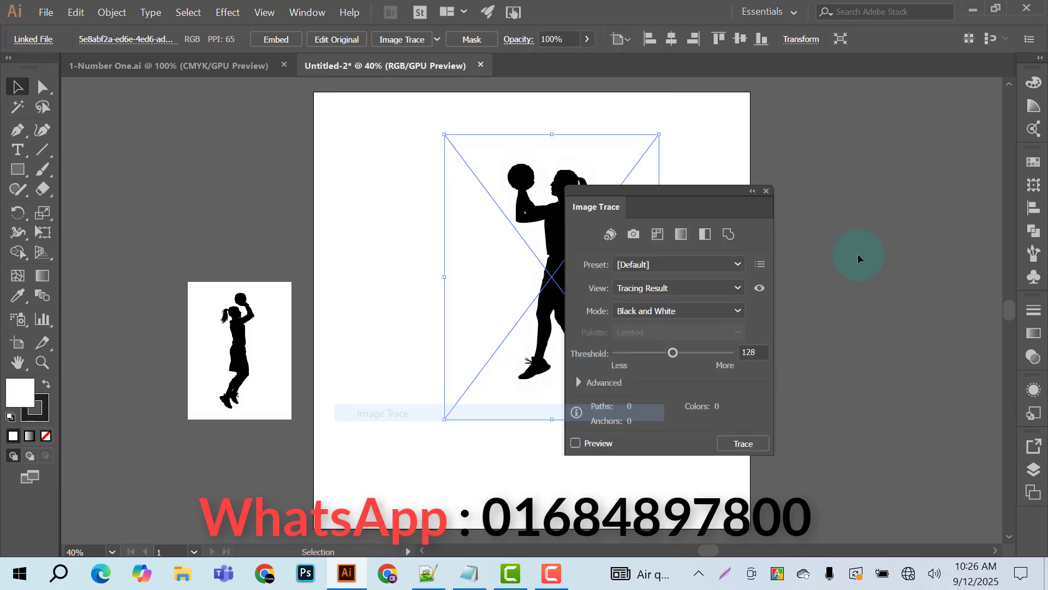
drag(630, 189, 835, 162)
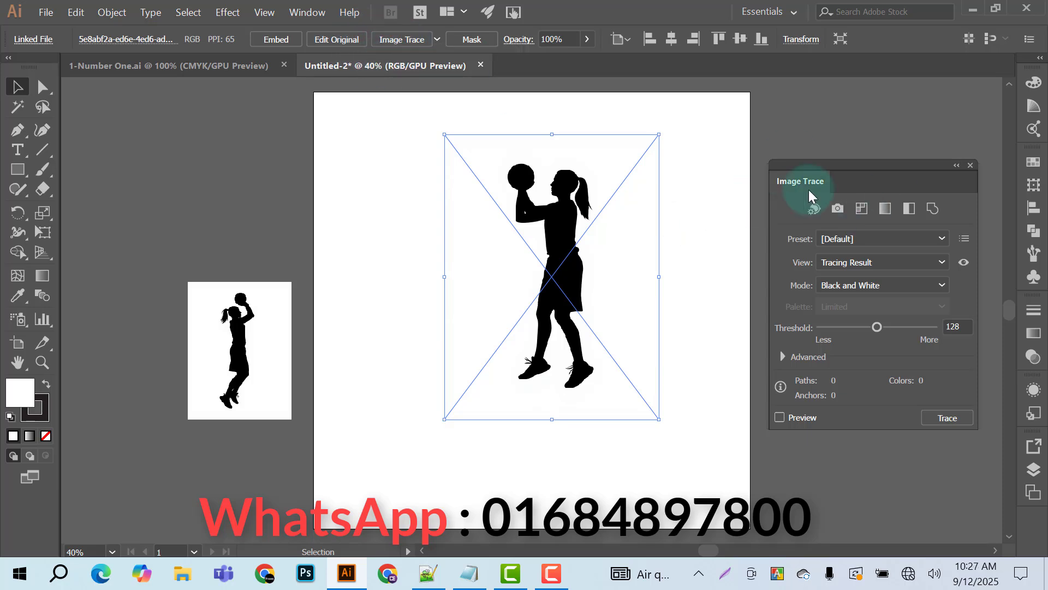
double_click(865, 160)
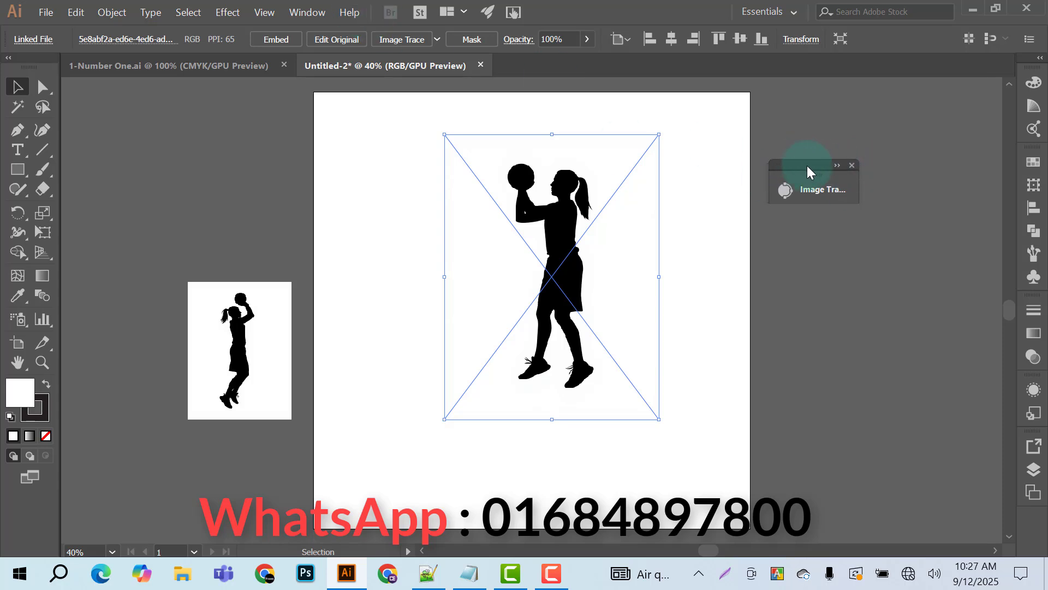
double_click(829, 166)
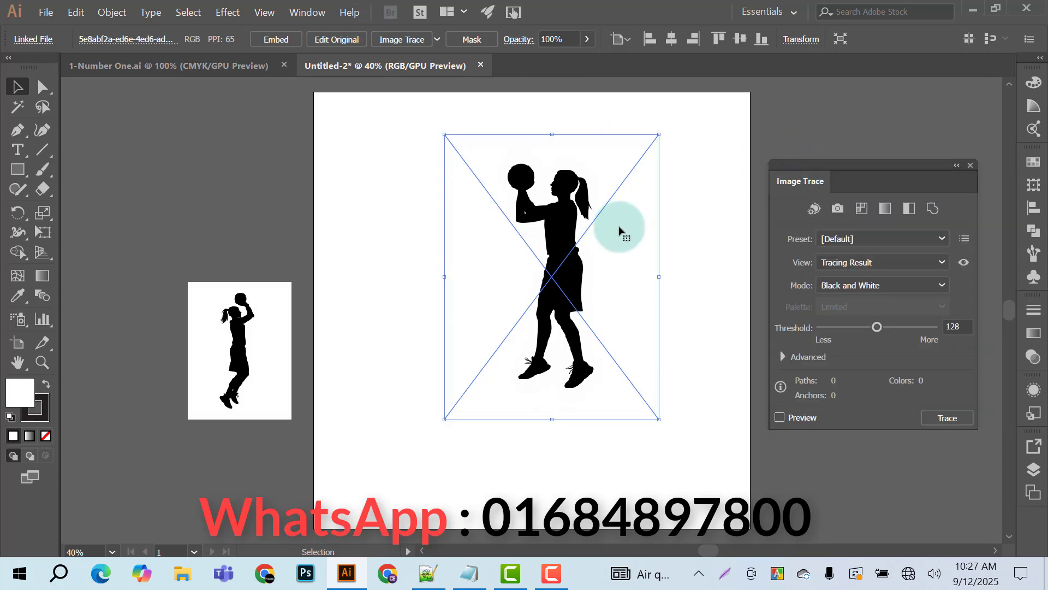
click(570, 571)
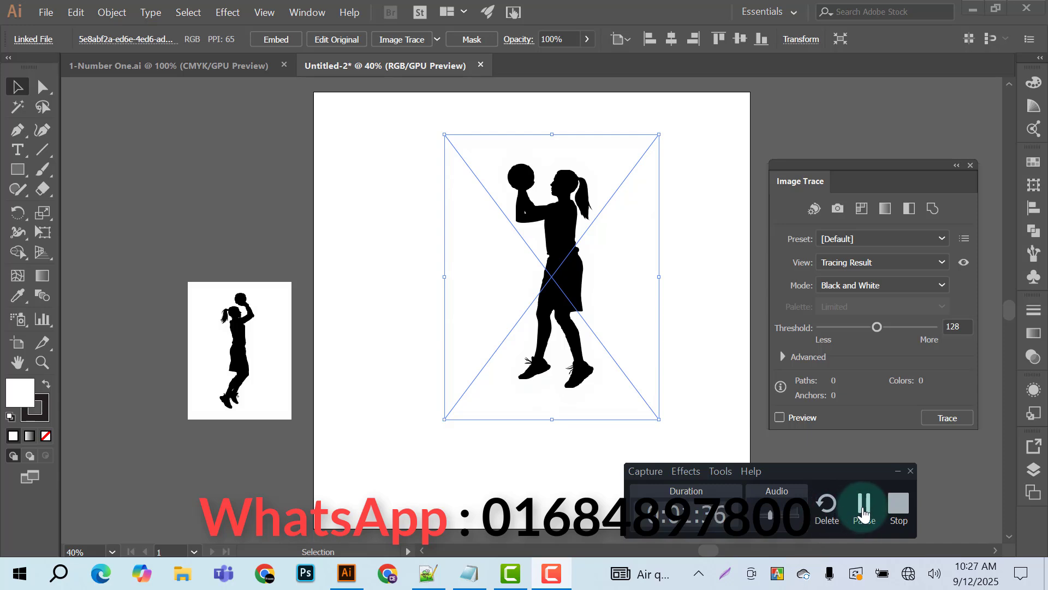
click(866, 503)
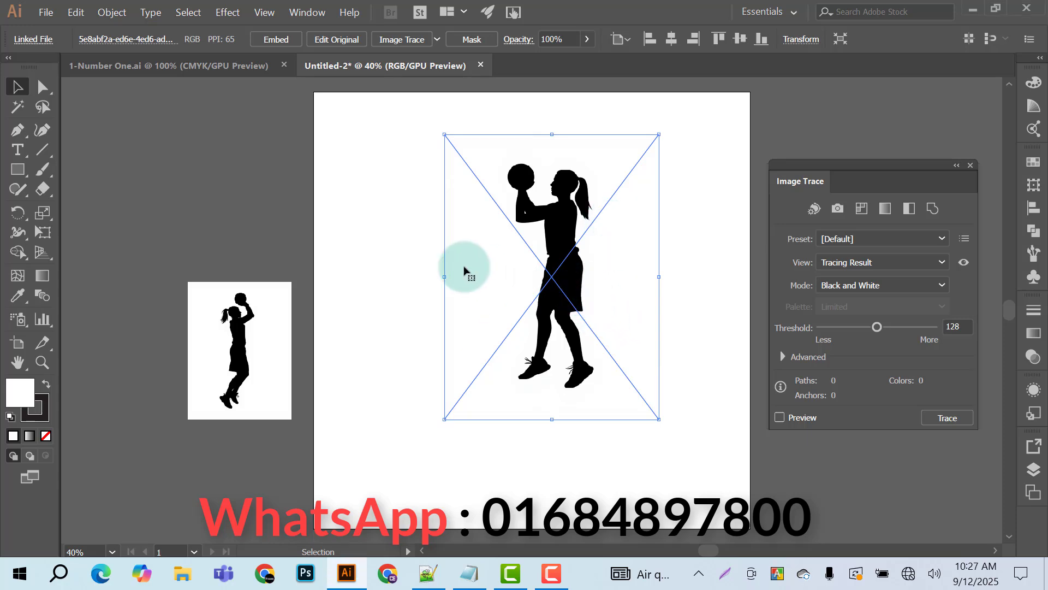
- Close the Image Trace settings and trace the player image on the artboard with the Sketched Art preset
drag(533, 230, 571, 254)
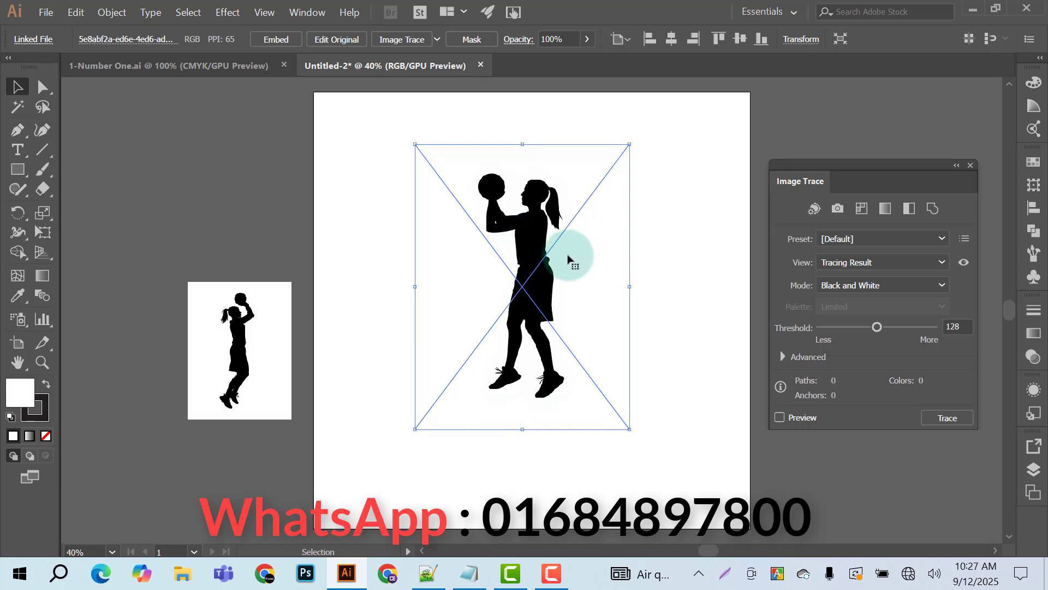
click(971, 165)
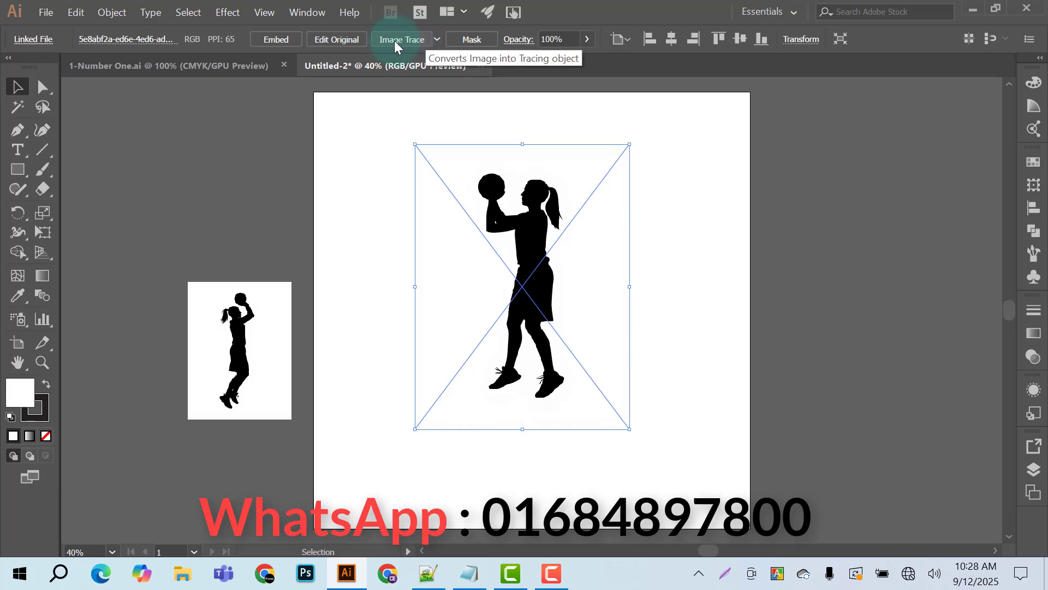
click(436, 40)
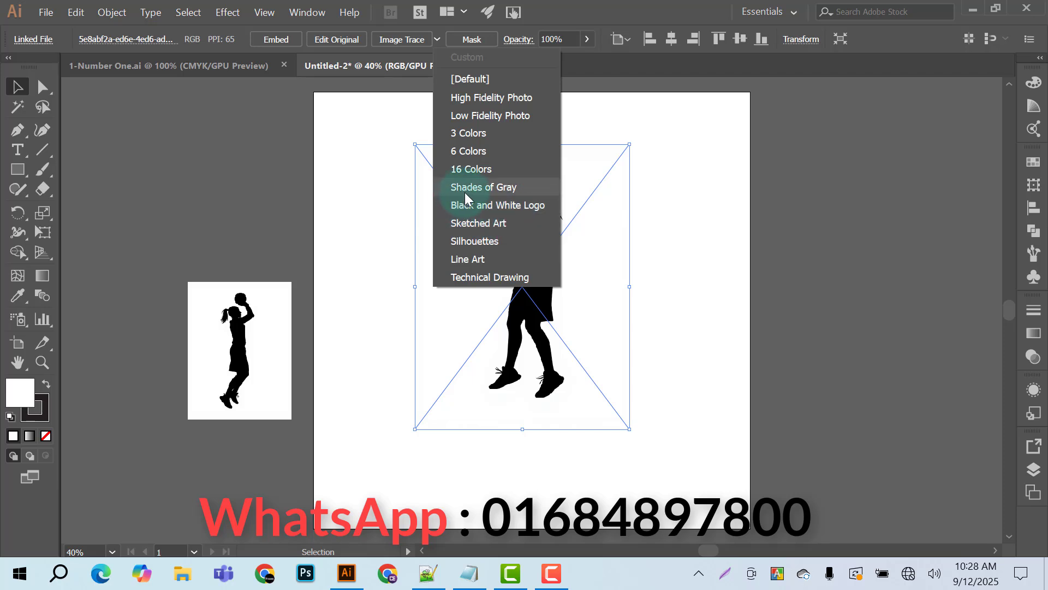
click(472, 223)
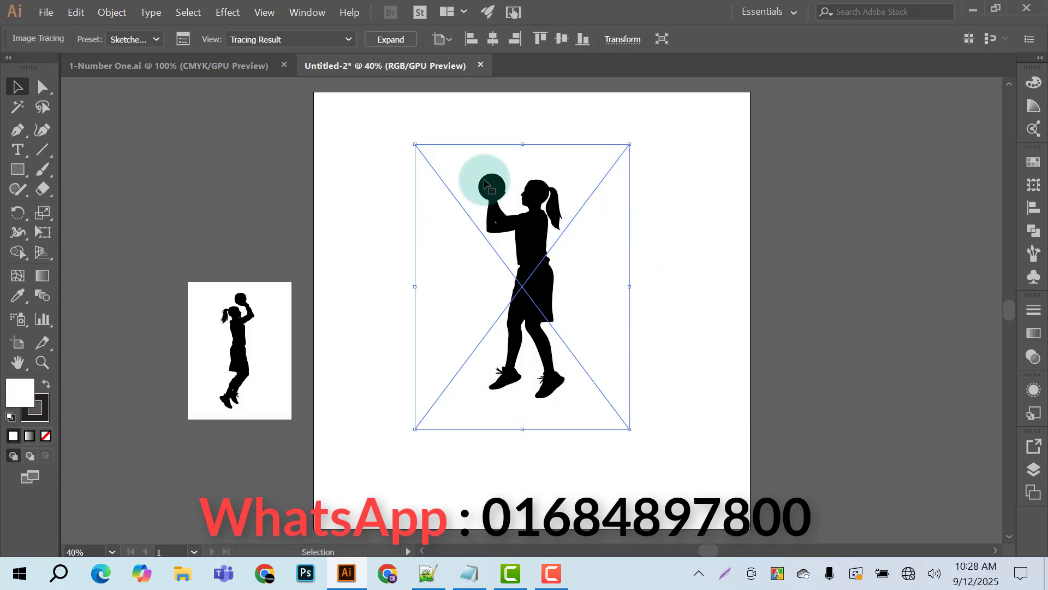
- Move the traced player over the grey pasteboard to check its background, and shift the untraced image below it
drag(575, 218, 874, 230)
mouse_move(831, 275)
mouse_down()
mouse_move(536, 274)
mouse_move(337, 250)
mouse_up()
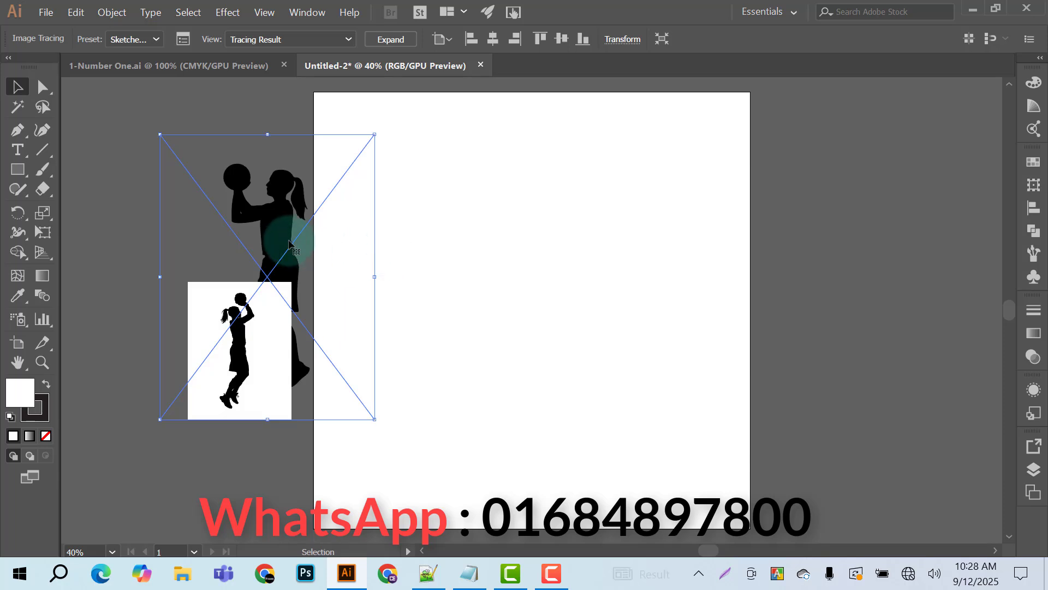
mouse_move(284, 231)
mouse_down()
mouse_move(819, 243)
mouse_move(550, 238)
mouse_move(194, 193)
mouse_move(187, 175)
mouse_move(497, 210)
mouse_move(276, 211)
mouse_move(278, 196)
mouse_up()
click(435, 205)
mouse_move(249, 341)
mouse_down()
mouse_move(444, 394)
mouse_move(193, 413)
mouse_up()
click(255, 226)
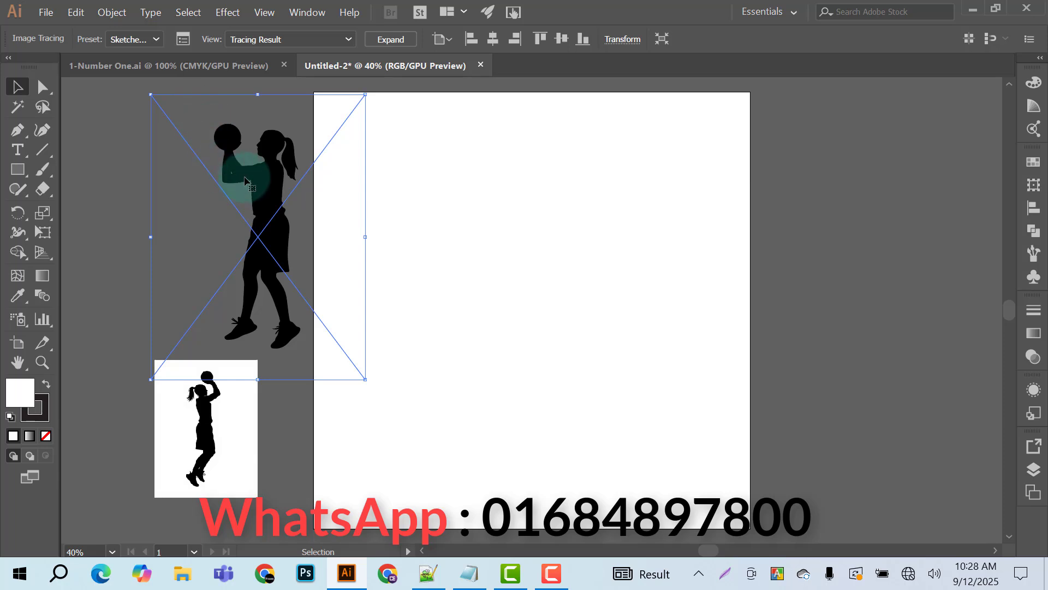
- Return the traced player to the middle of the artboard and expand the tracing into vector paths
mouse_move(245, 181)
mouse_down()
mouse_move(344, 215)
mouse_move(332, 211)
mouse_up()
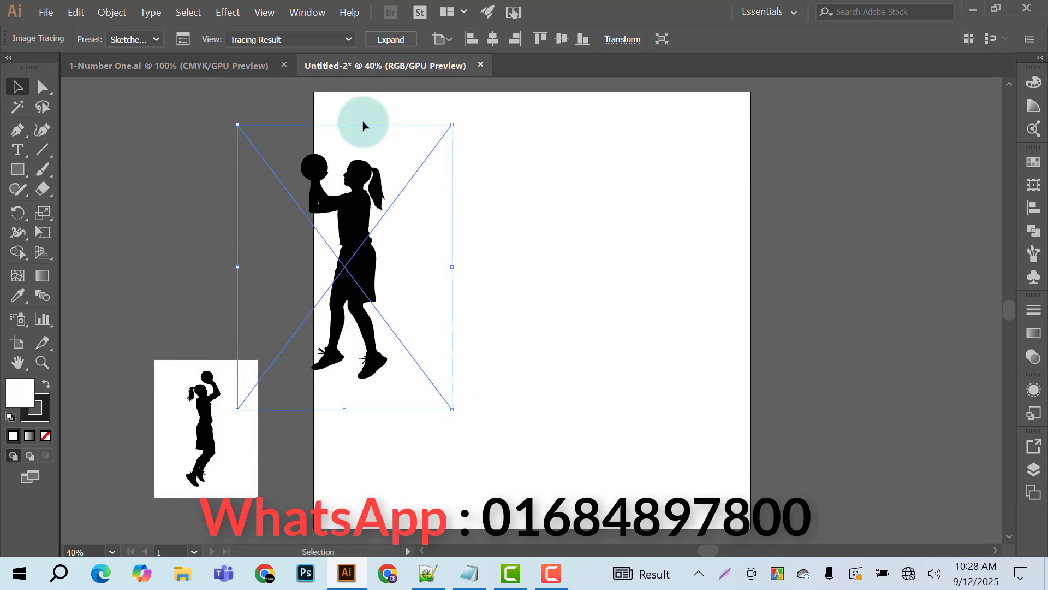
drag(358, 240, 532, 276)
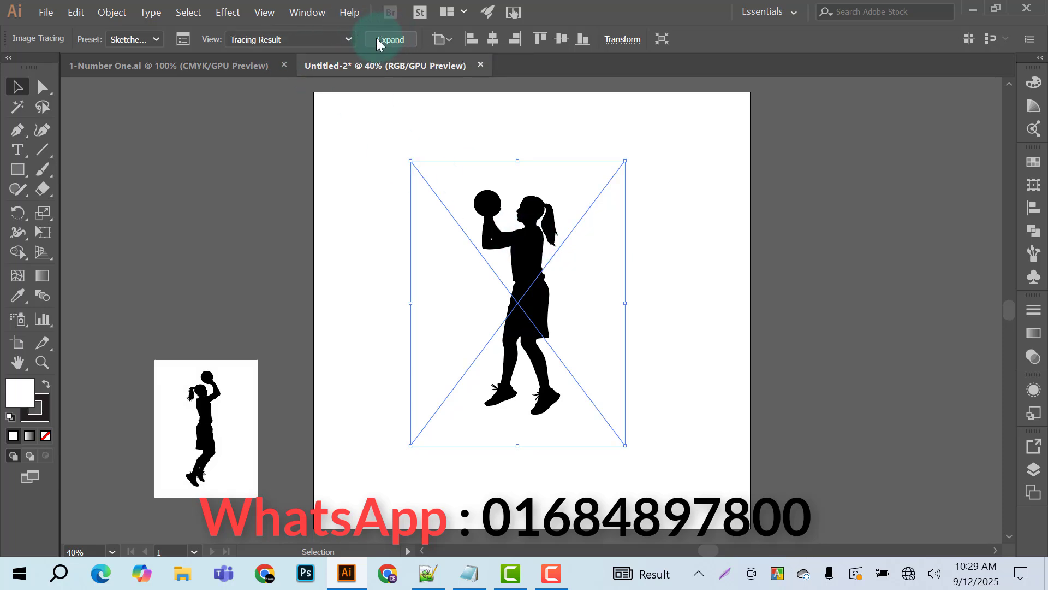
click(349, 41)
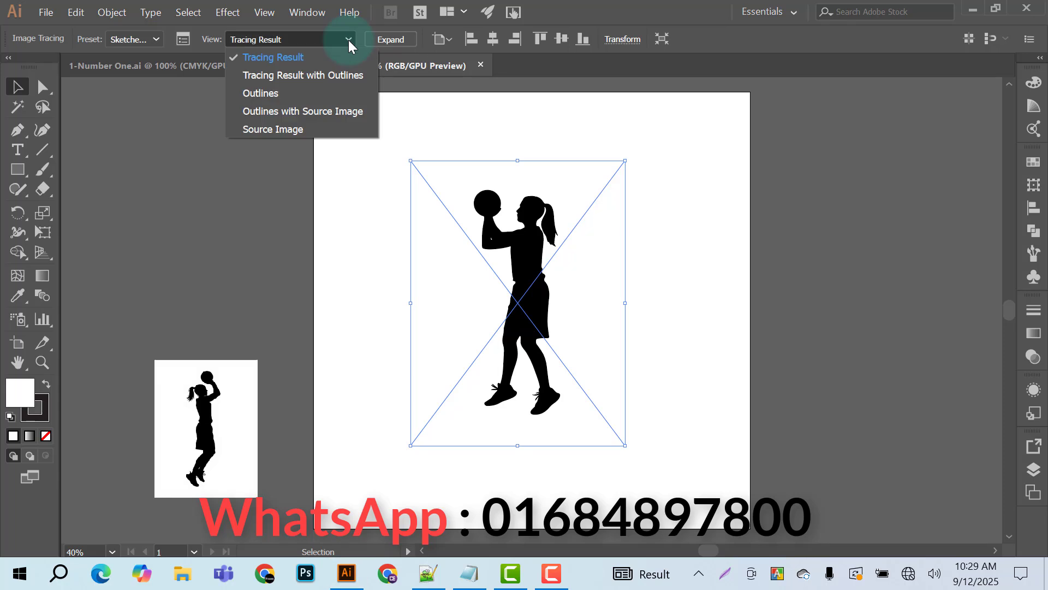
click(349, 40)
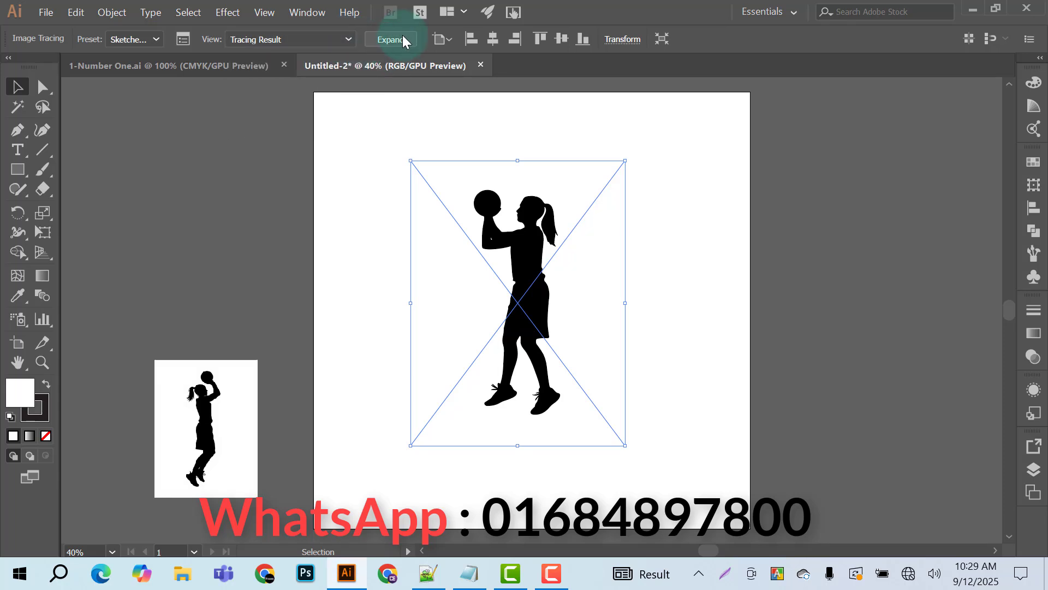
click(385, 41)
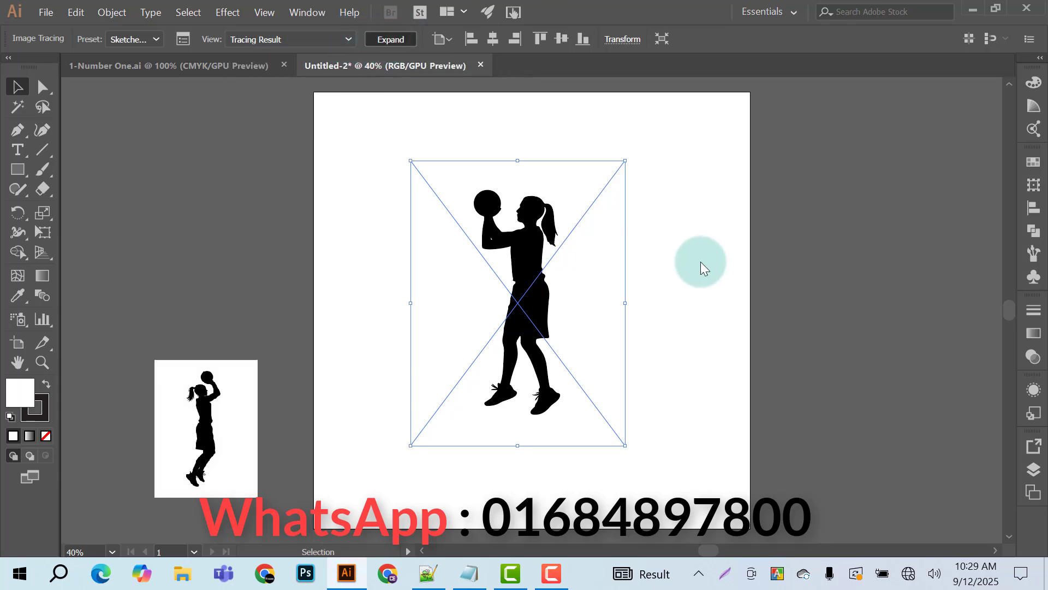
- Select the expanded player silhouette and reposition it in the upper middle of the artboard
click(594, 268)
mouse_move(519, 310)
mouse_down()
mouse_move(402, 273)
mouse_move(619, 304)
mouse_move(515, 297)
mouse_up()
click(501, 286)
click(716, 273)
click(679, 301)
drag(201, 223, 560, 277)
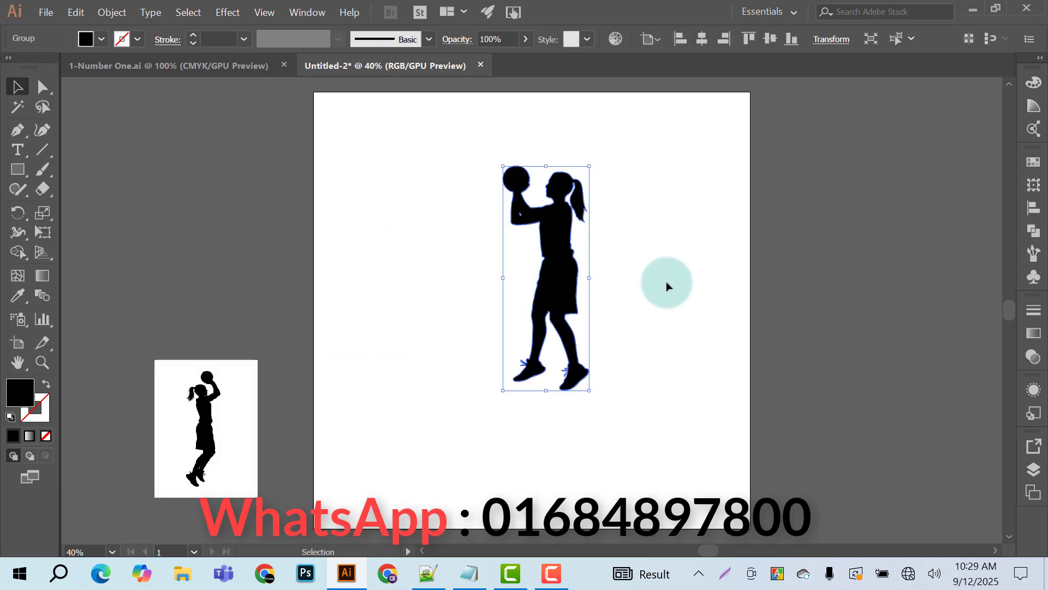
- Try to recolour the player silhouette's fill to red CC0909
double_click(20, 389)
click(509, 217)
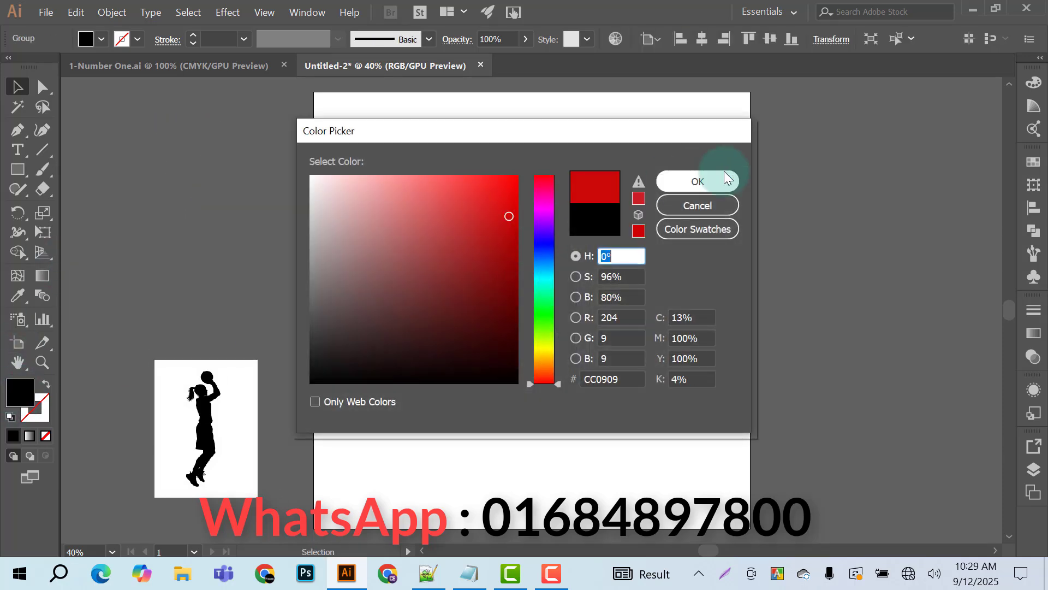
click(723, 174)
click(719, 183)
click(564, 226)
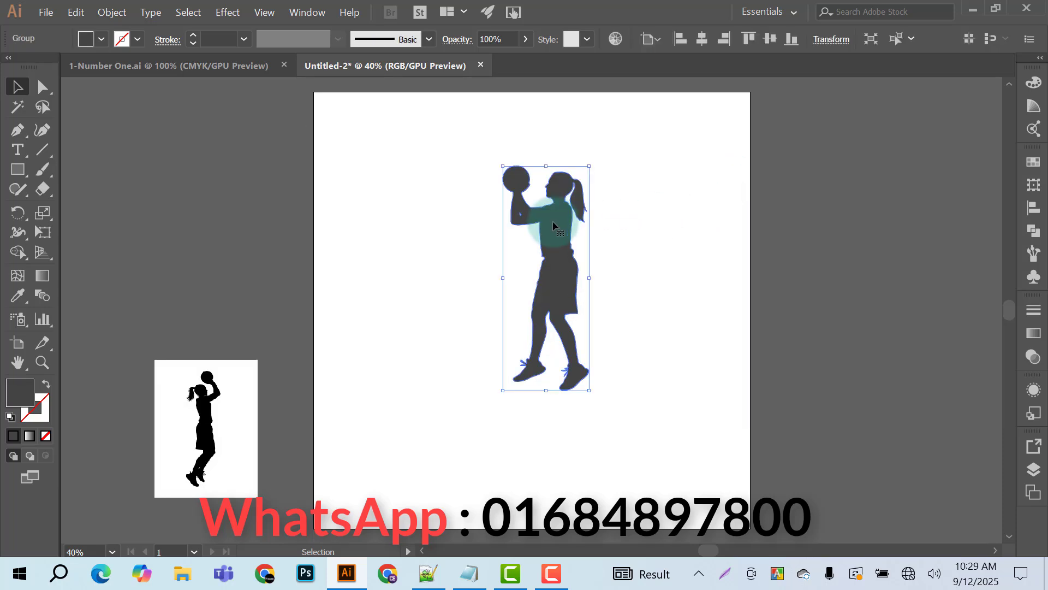
- Set the player silhouette's fill colour to black, 000000
double_click(16, 385)
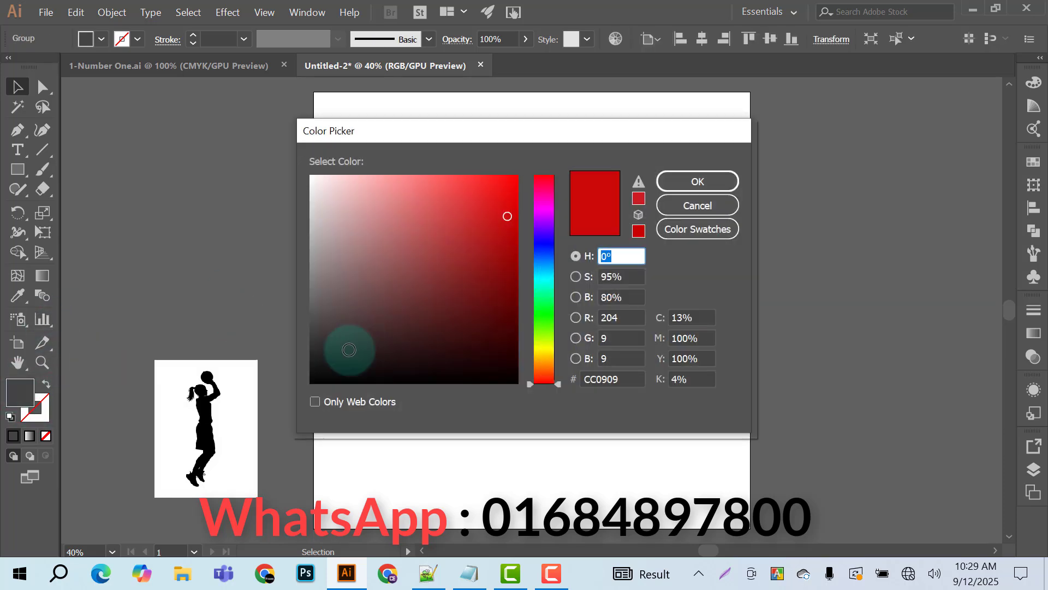
click(311, 382)
click(669, 183)
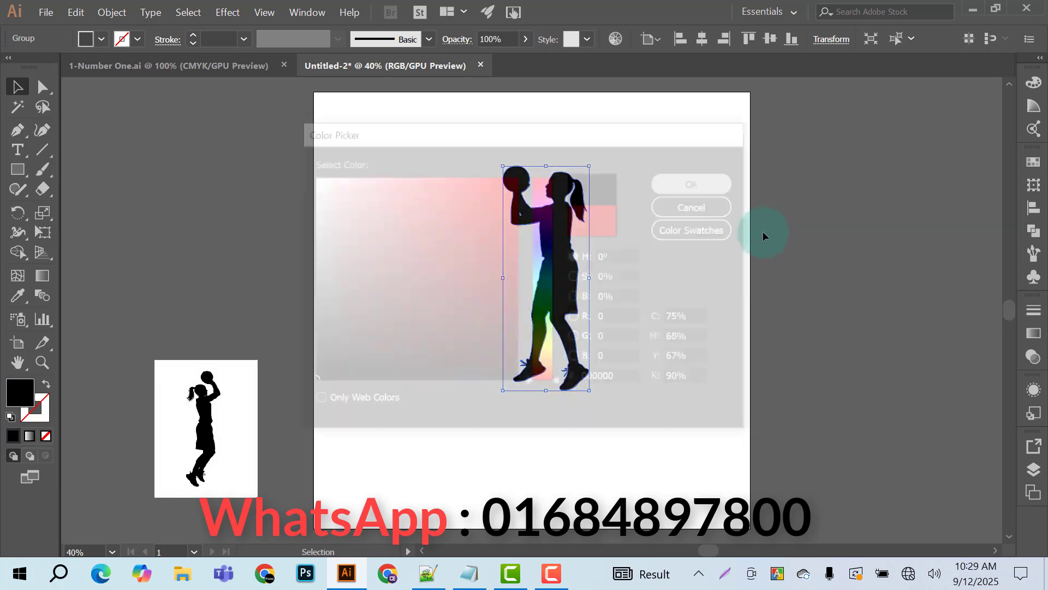
click(665, 210)
- Reposition the player silhouette on the artboard, try a yellow fill on it and return it to the black swatch
drag(558, 234, 530, 222)
click(101, 39)
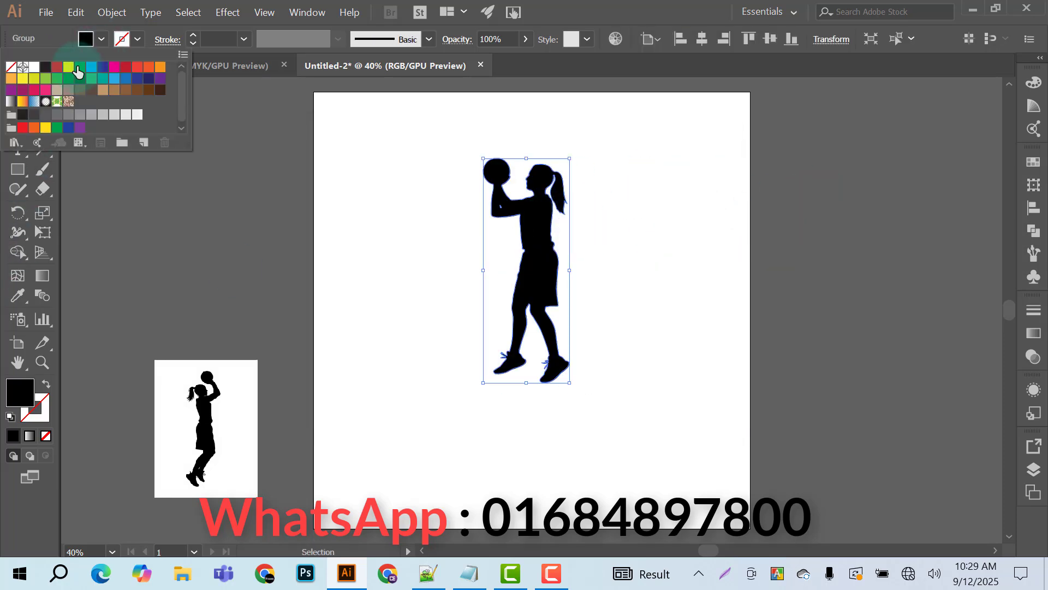
click(69, 68)
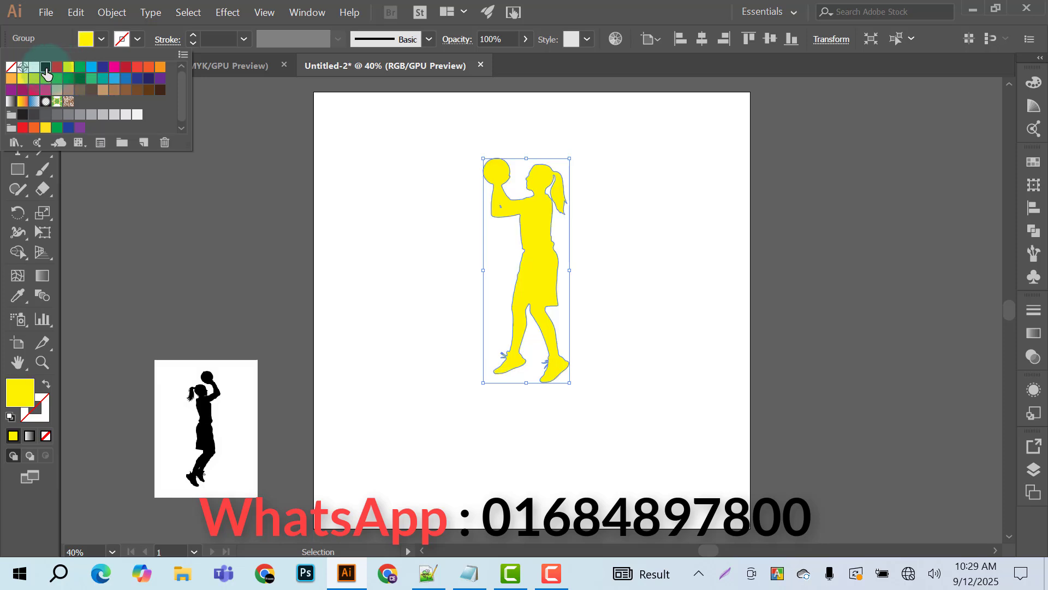
click(45, 67)
- Move the finished player silhouette off the artboard beside its right edge and bring the second player image onto the artboard
click(640, 261)
drag(549, 257, 843, 265)
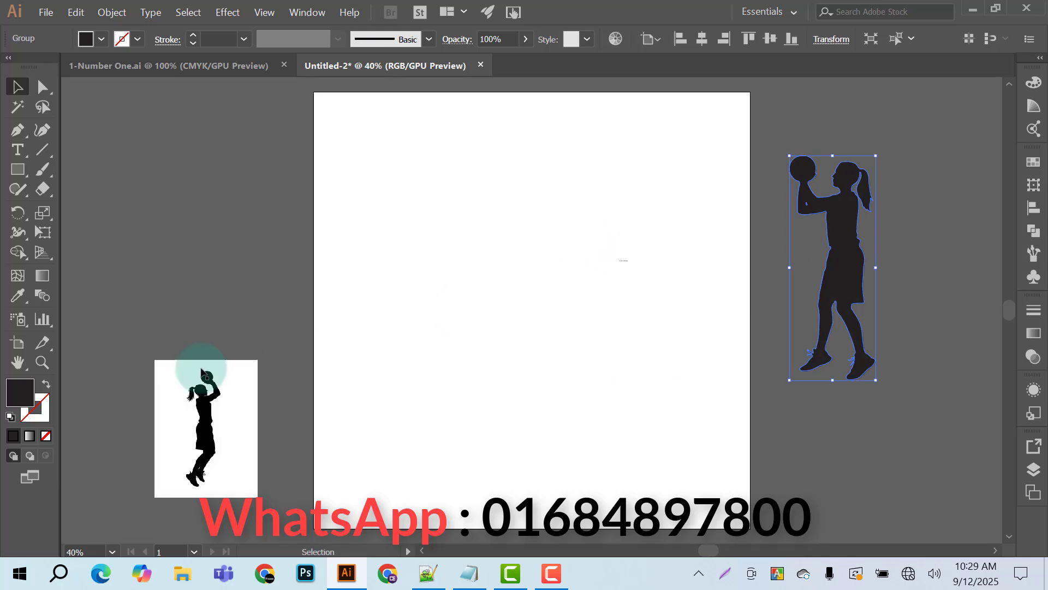
drag(198, 370, 464, 292)
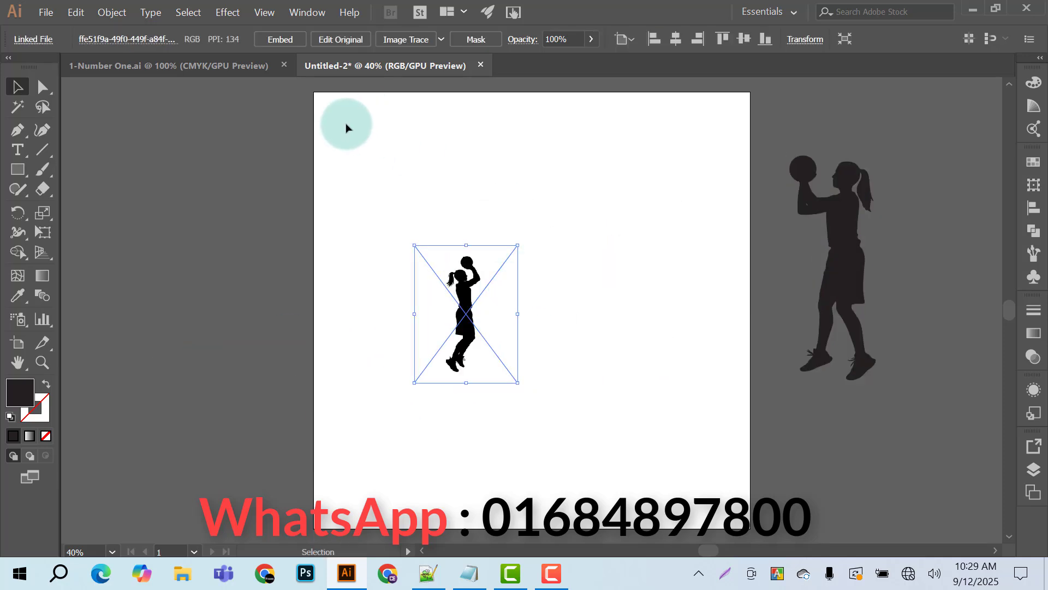
- Try tracing the second player image with Image Trace, using the Default preset in Black and White mode with Preview on
click(320, 15)
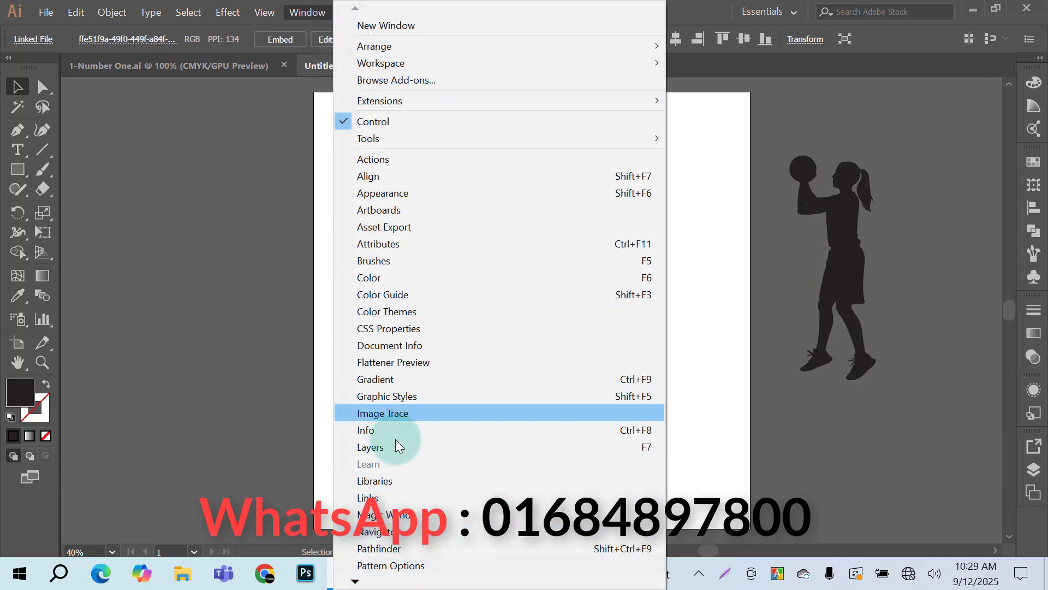
click(388, 413)
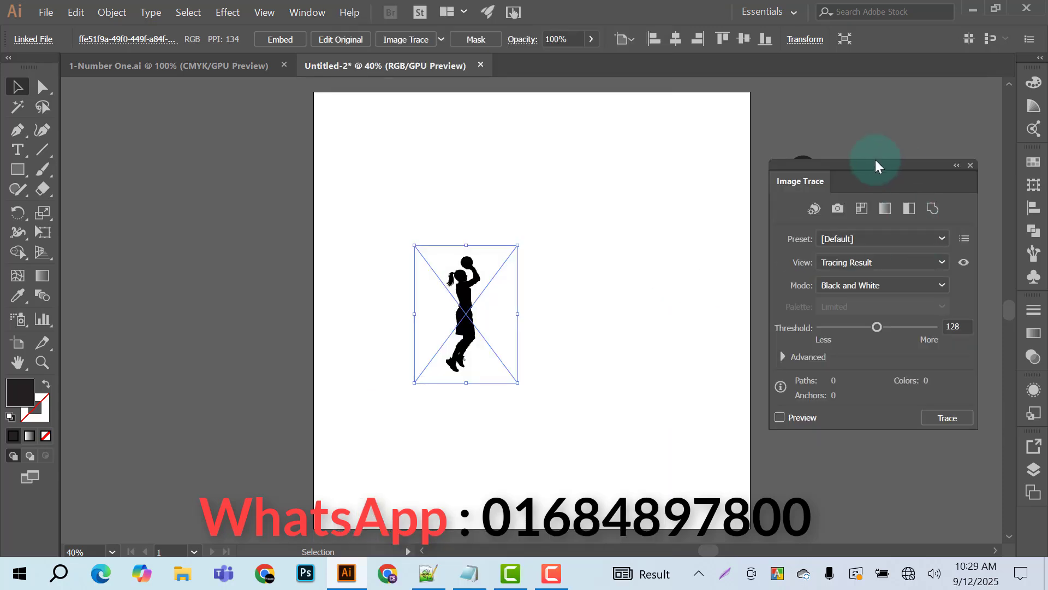
drag(876, 161, 757, 135)
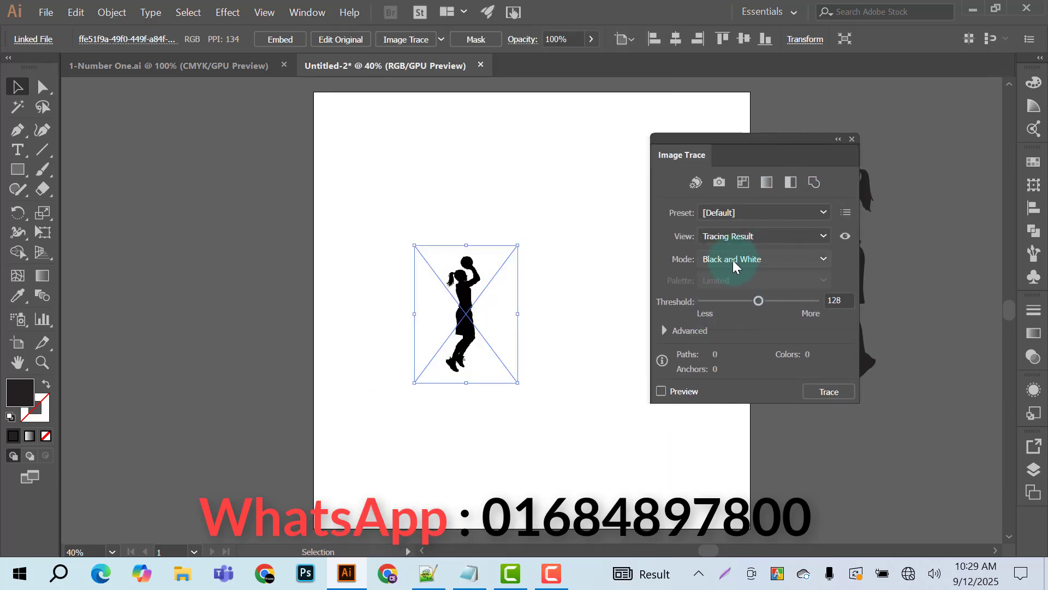
click(824, 258)
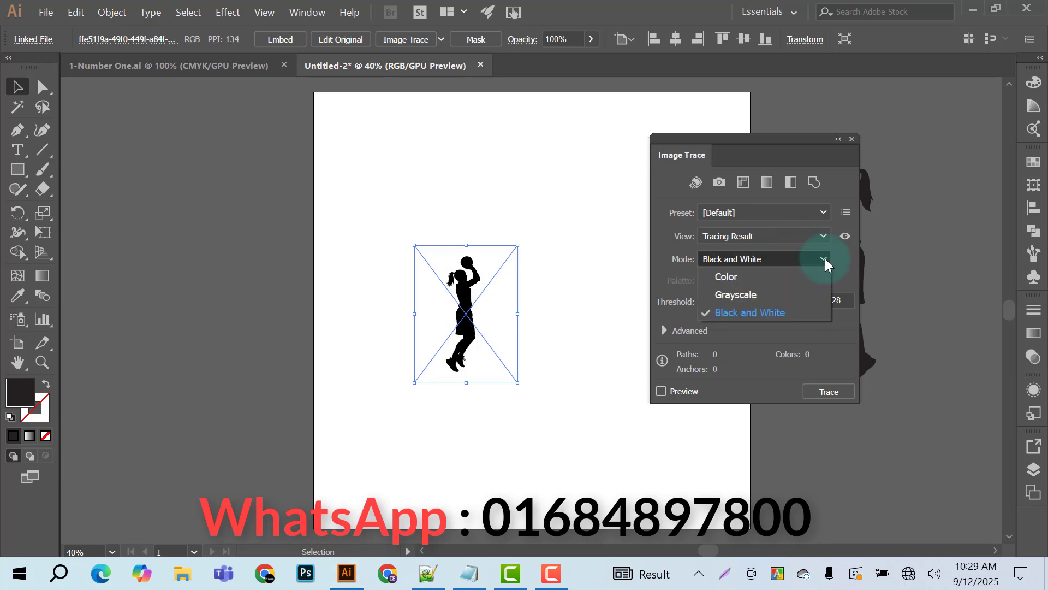
click(827, 257)
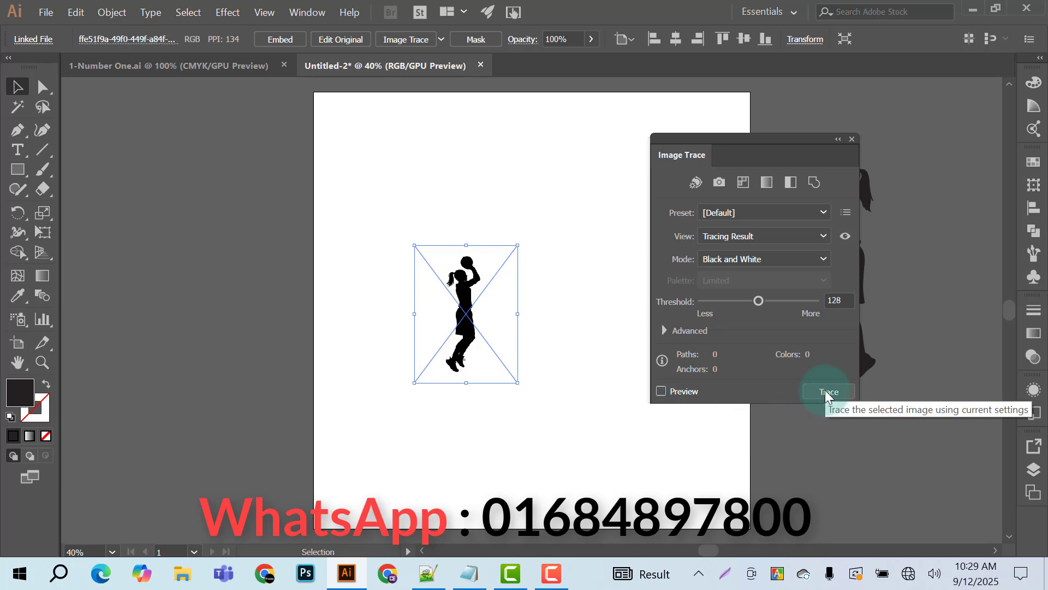
click(661, 391)
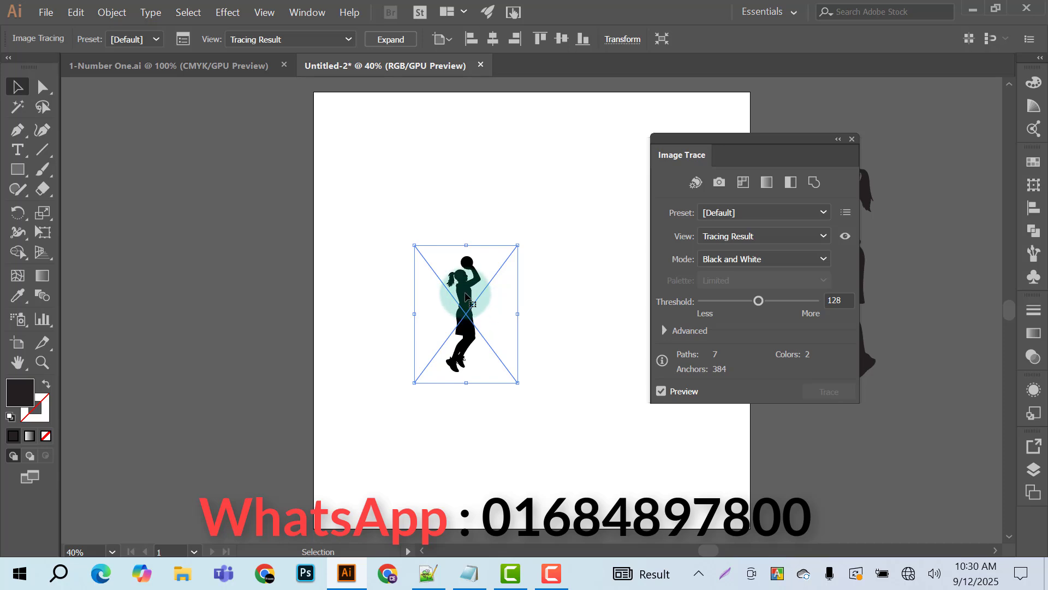
mouse_move(467, 297)
mouse_down()
mouse_move(276, 293)
mouse_move(311, 286)
mouse_move(463, 300)
mouse_move(497, 339)
mouse_up()
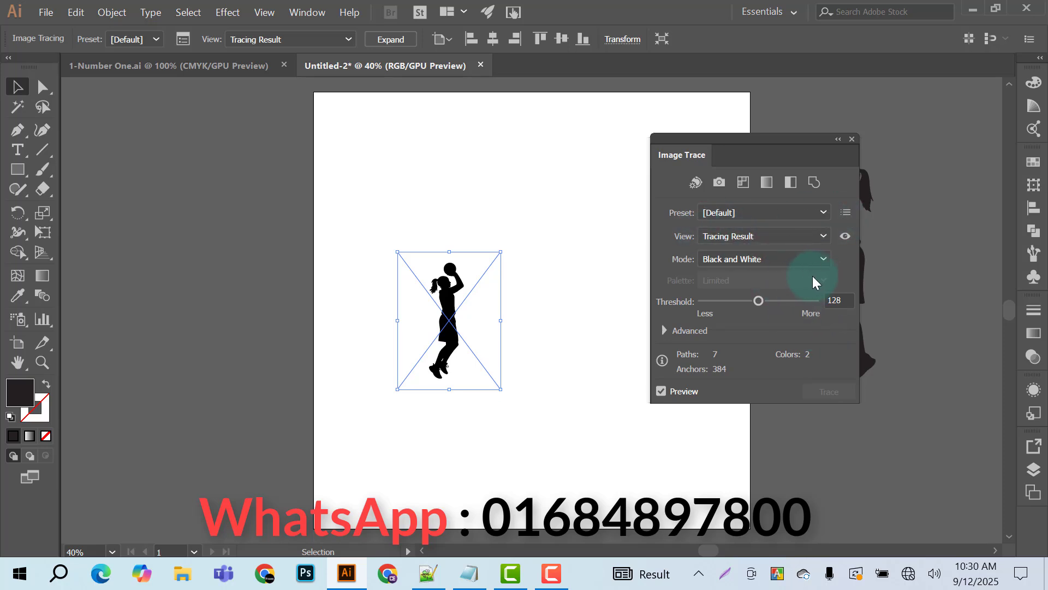
click(818, 254)
click(817, 253)
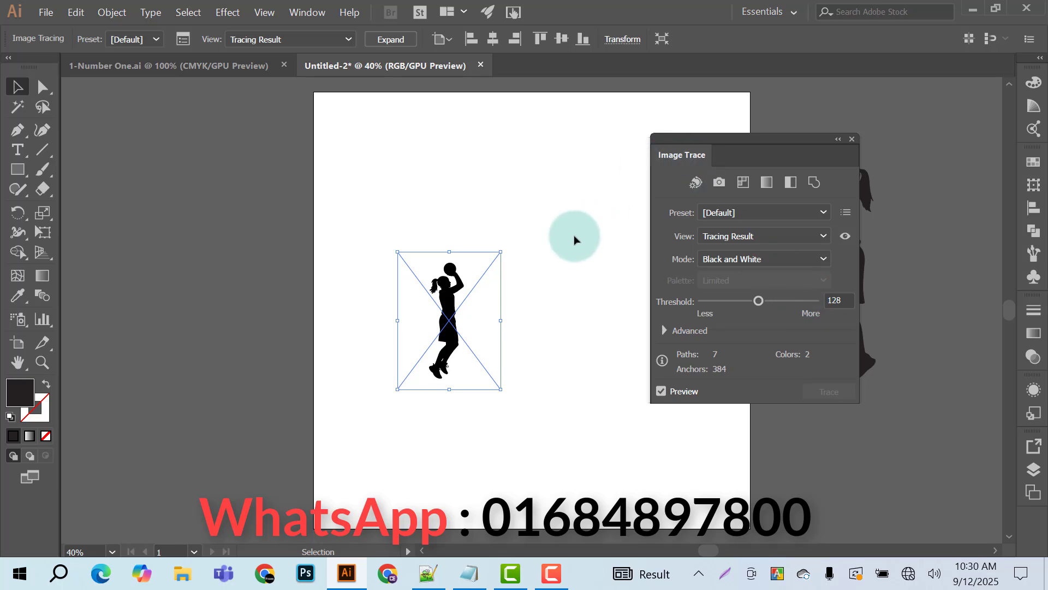
- Try to expand the tracing and ungroup it so the player shape can be moved on its own
click(391, 39)
mouse_move(458, 290)
mouse_down()
mouse_move(201, 261)
mouse_move(419, 252)
mouse_up()
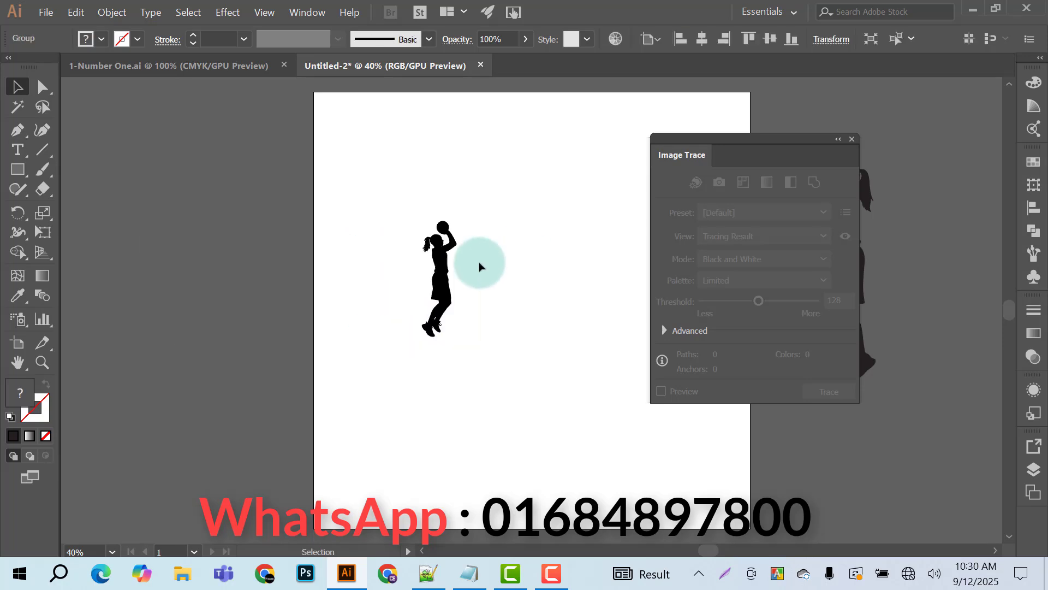
click(428, 257)
right_click(427, 258)
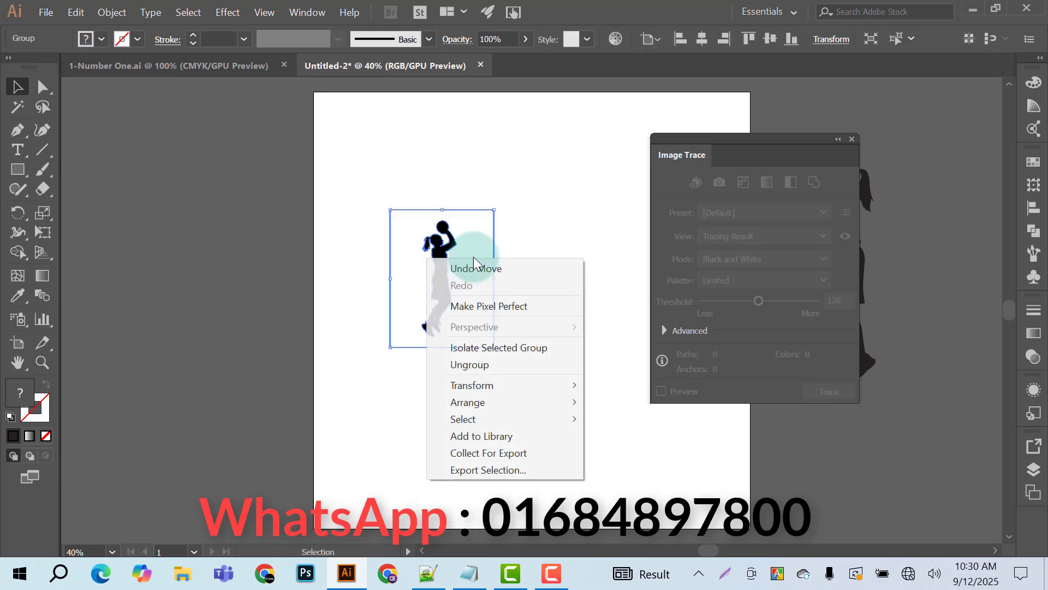
click(455, 365)
click(476, 309)
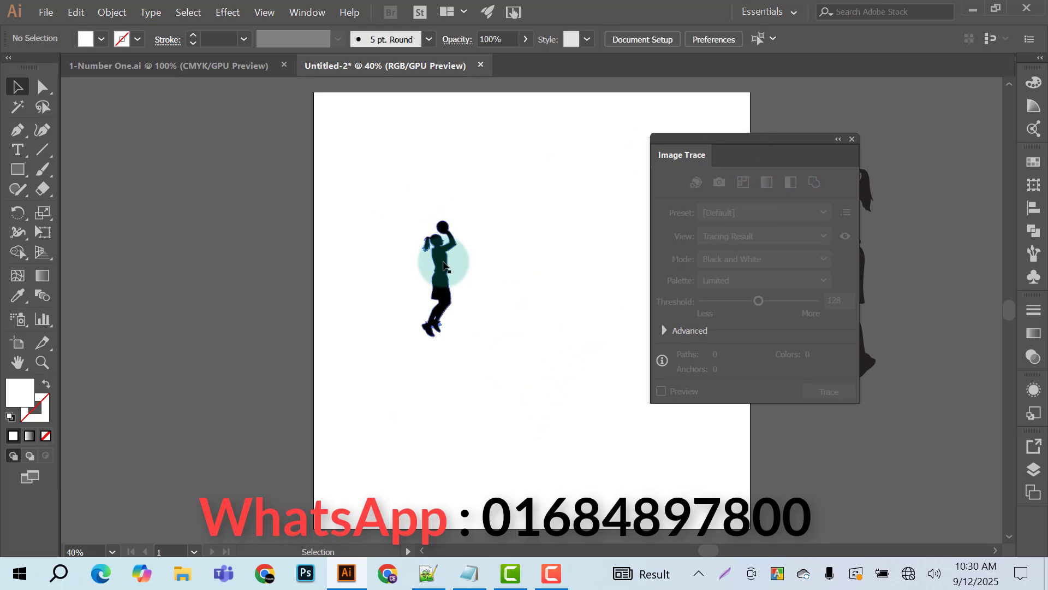
drag(442, 262, 365, 263)
click(549, 258)
- Undo the ungrouping, expansion, tracing and moves of the second player image, and close the Image Trace panel
key(ctrl+z)
key(ctrl+z)
key(ctrl+z)
key(ctrl+z)
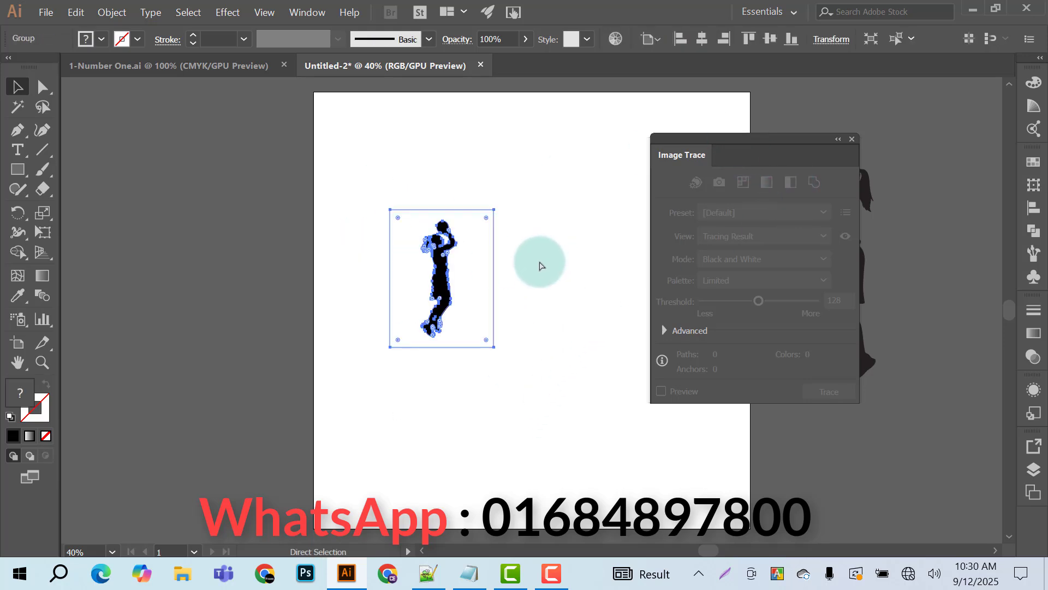
drag(445, 300, 183, 232)
key(ctrl+z)
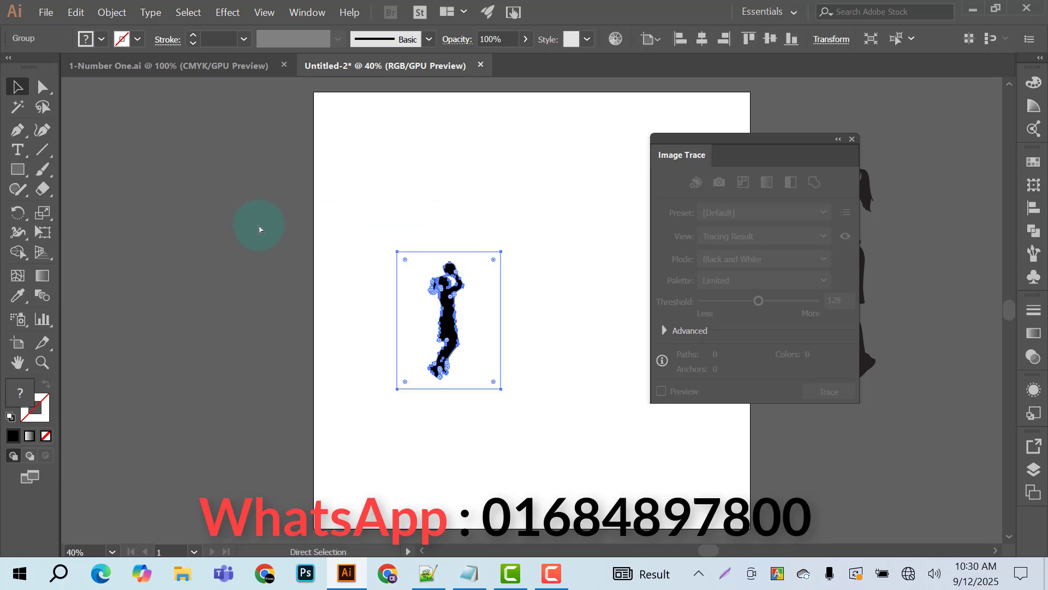
key(ctrl+z)
key(ctrl+z)
key(ctrl+z)
click(225, 289)
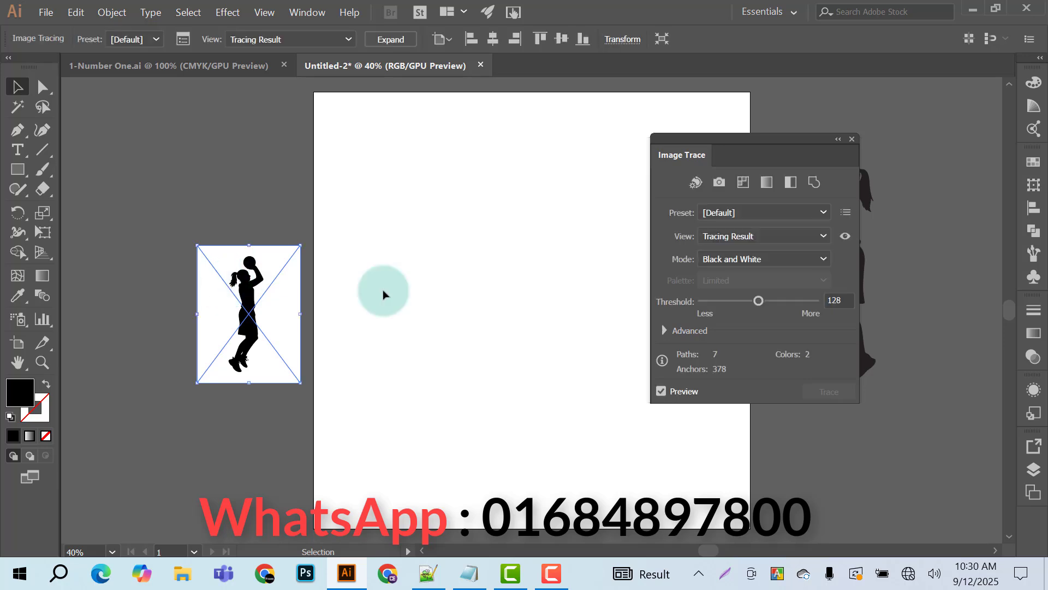
click(852, 140)
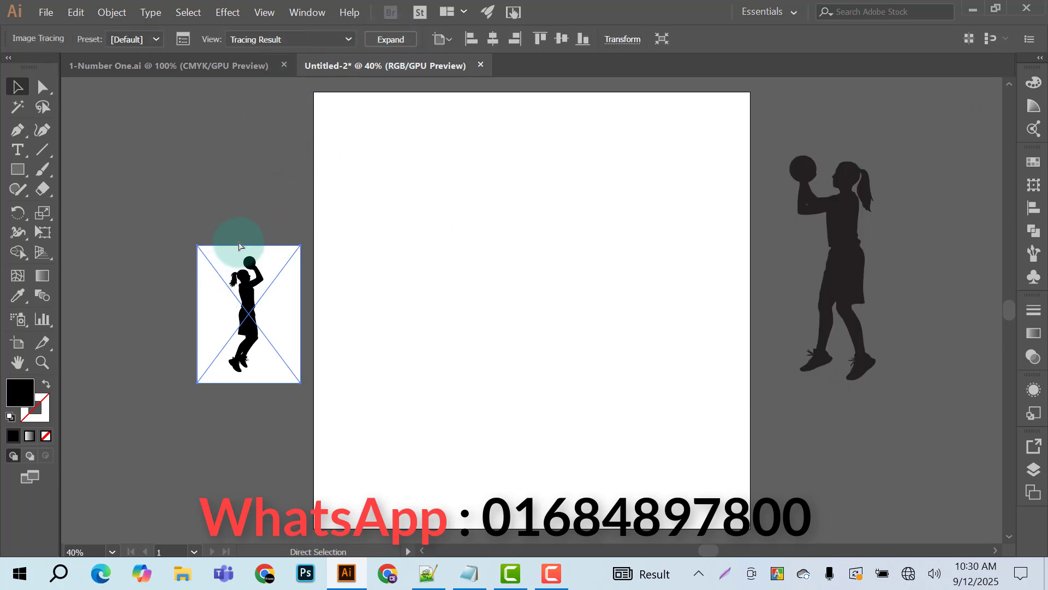
key(ctrl+z)
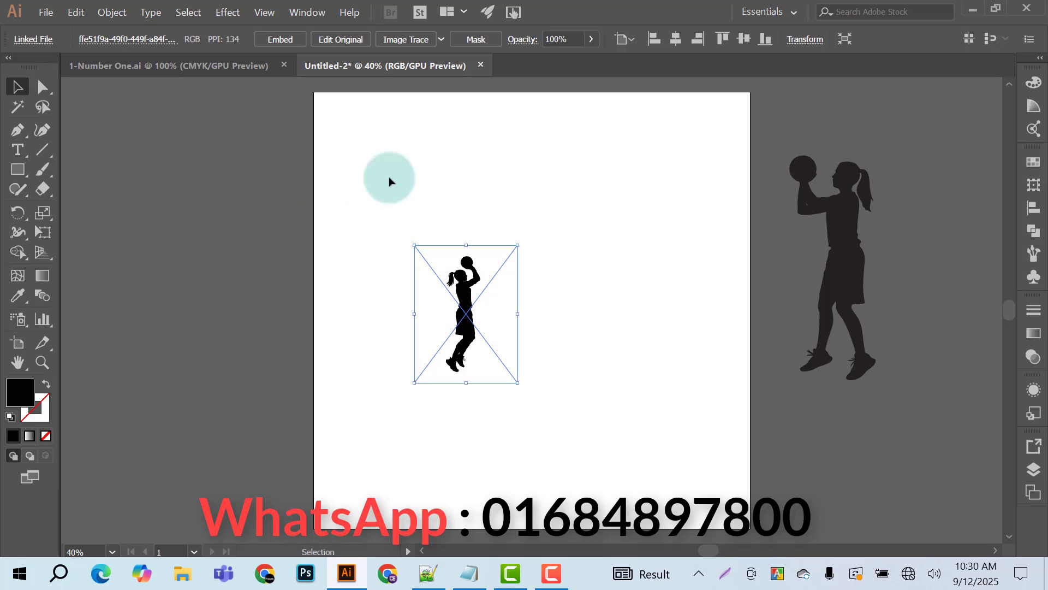
- Trace the second player image with the Silhouettes preset and expand the tracing into vector paths
click(409, 180)
click(447, 277)
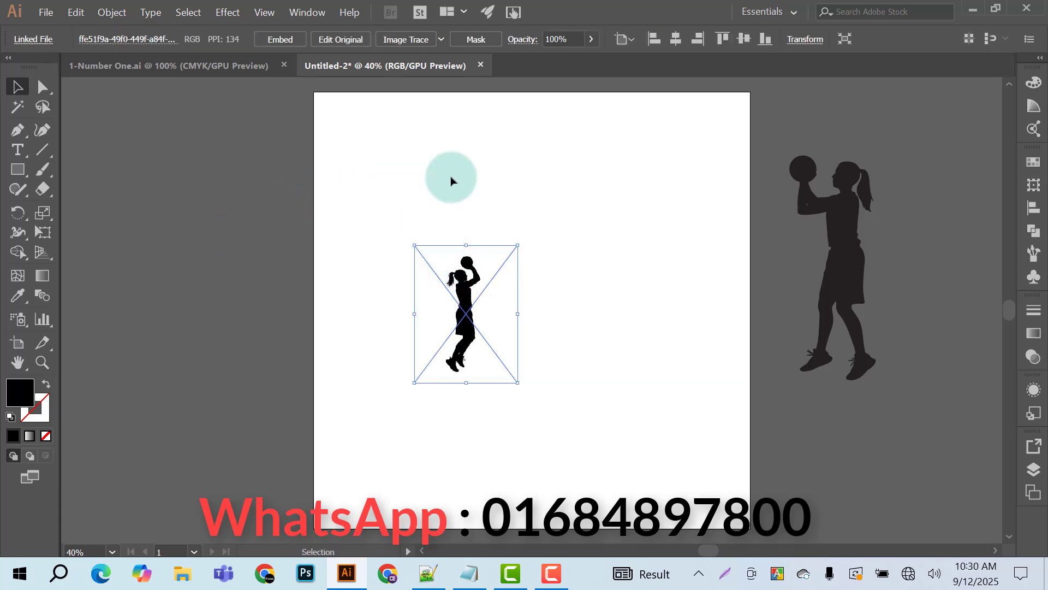
click(441, 39)
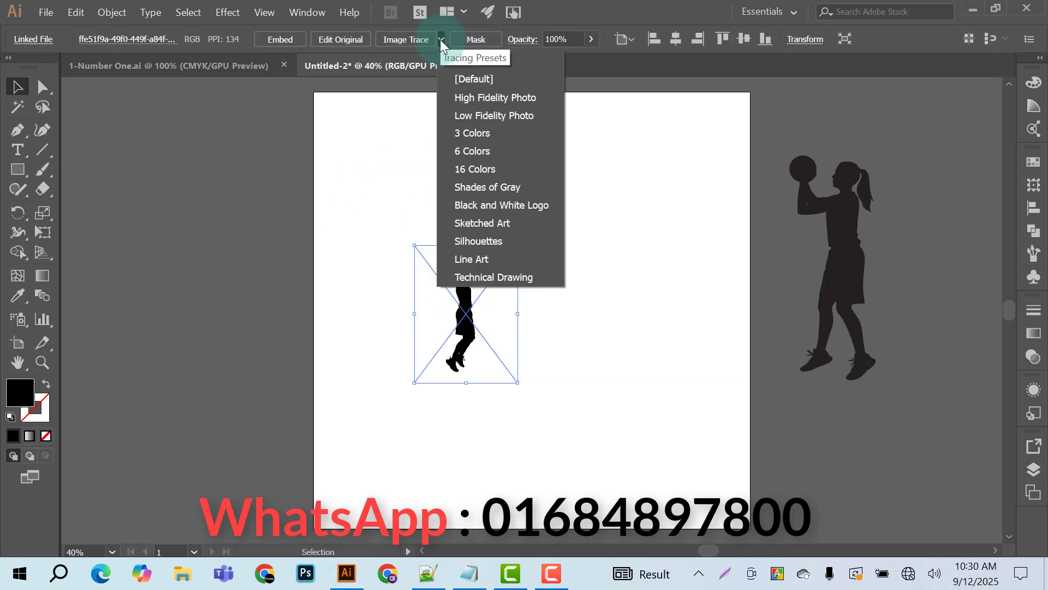
click(470, 241)
mouse_move(464, 295)
mouse_down()
mouse_move(218, 257)
mouse_move(191, 237)
mouse_move(412, 248)
mouse_up()
click(380, 39)
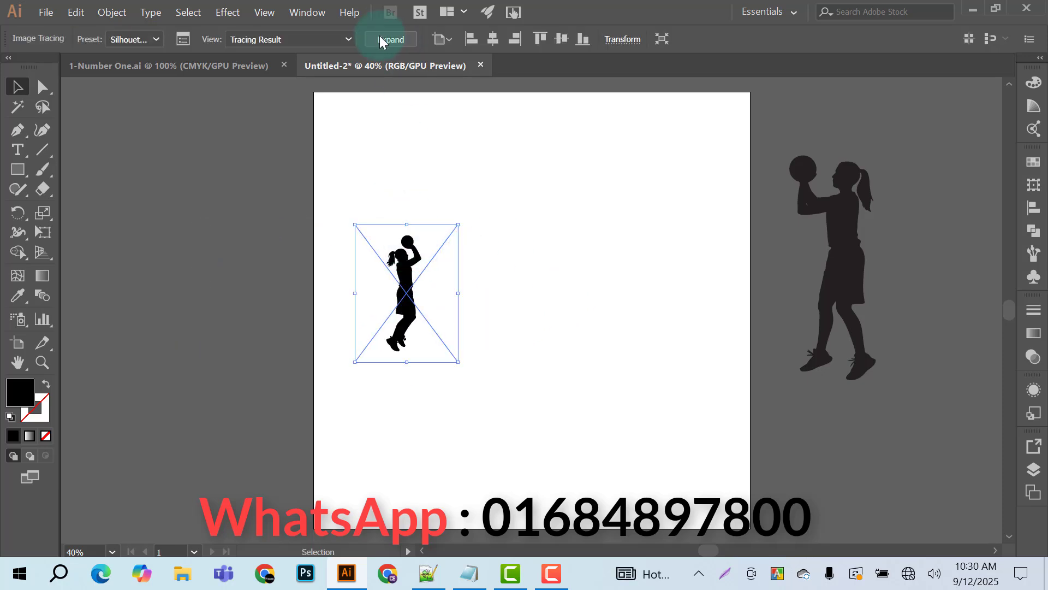
click(592, 265)
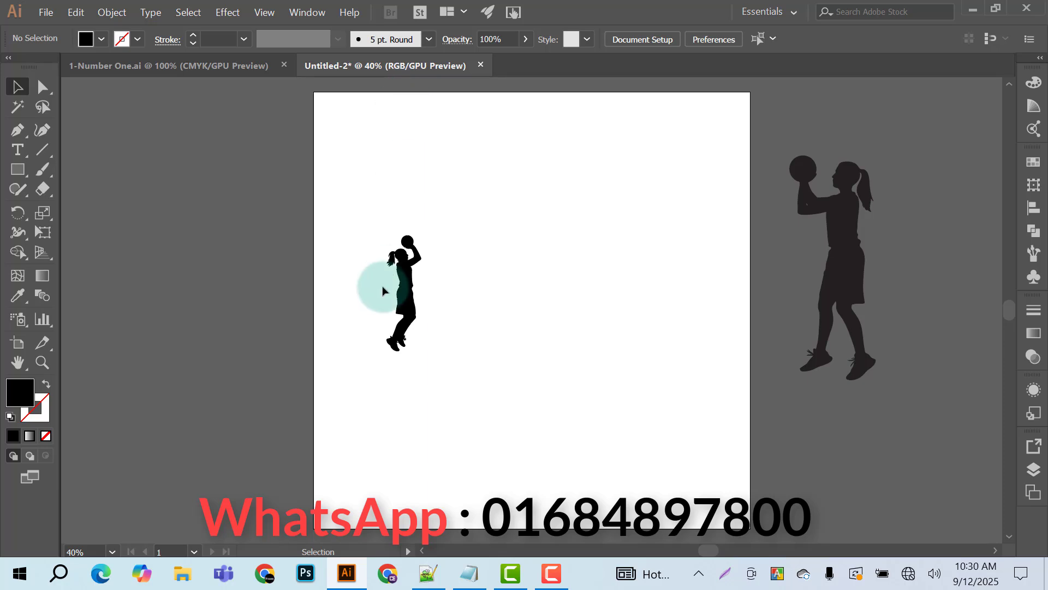
- Move the expanded player silhouette to the middle of the artboard, enlarge it to most of the artboard's height and leave it selected
drag(407, 290, 561, 247)
drag(469, 238, 543, 320)
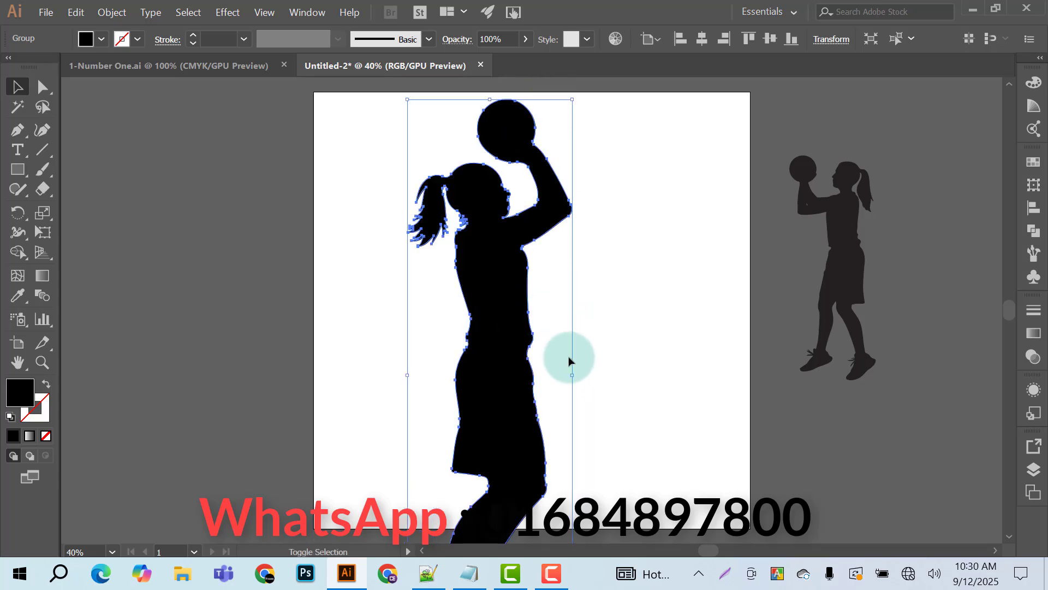
drag(571, 374, 538, 299)
click(634, 295)
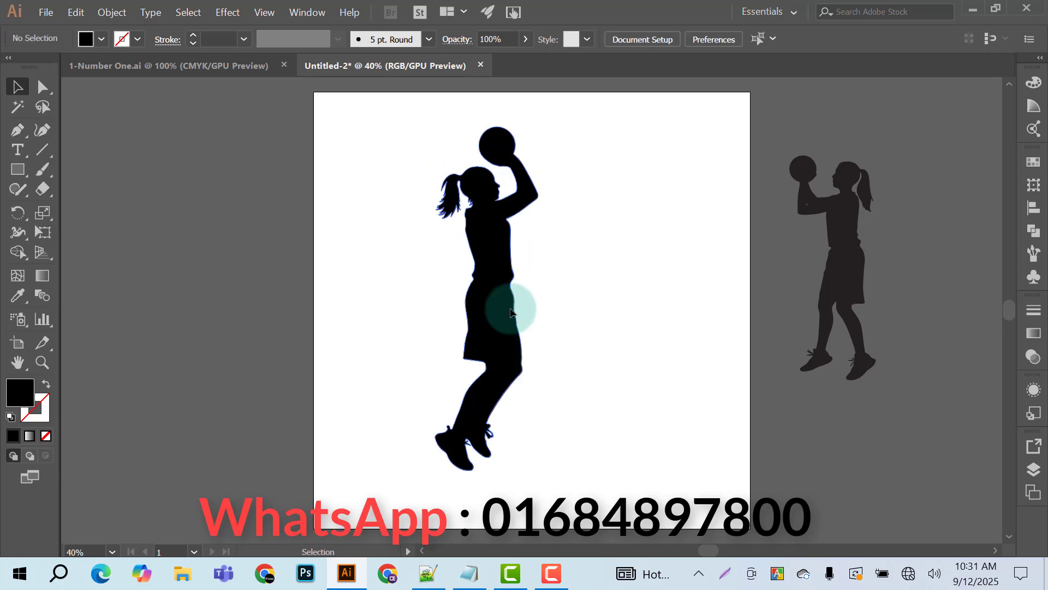
click(496, 304)
click(637, 274)
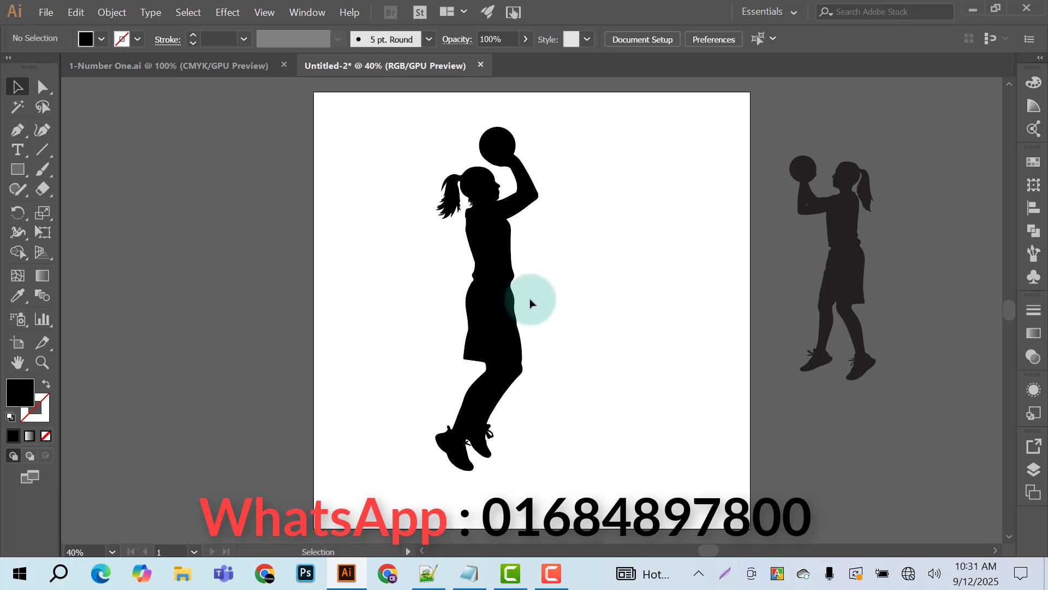
click(496, 309)
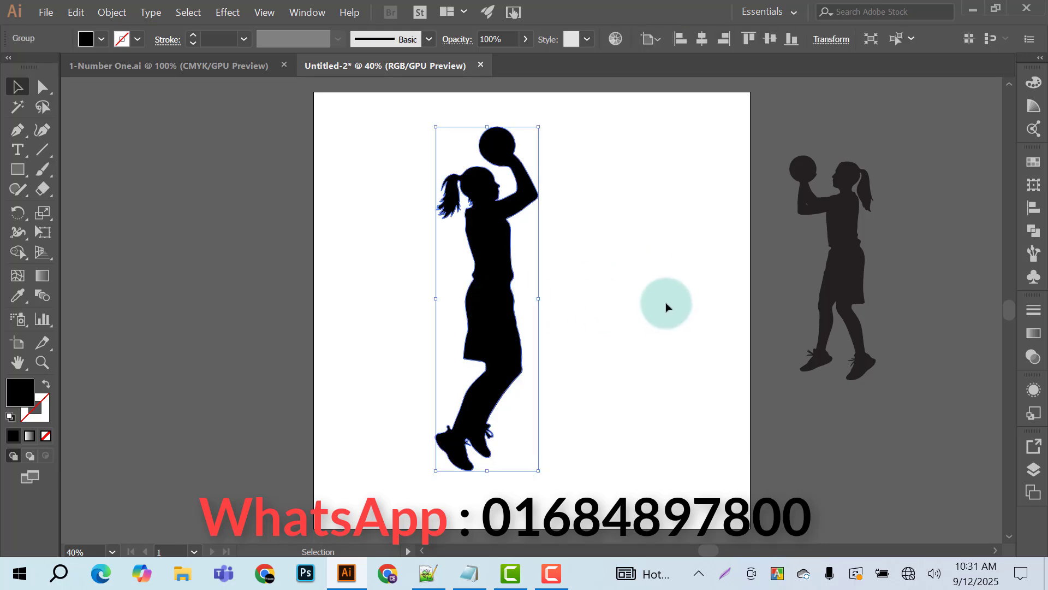